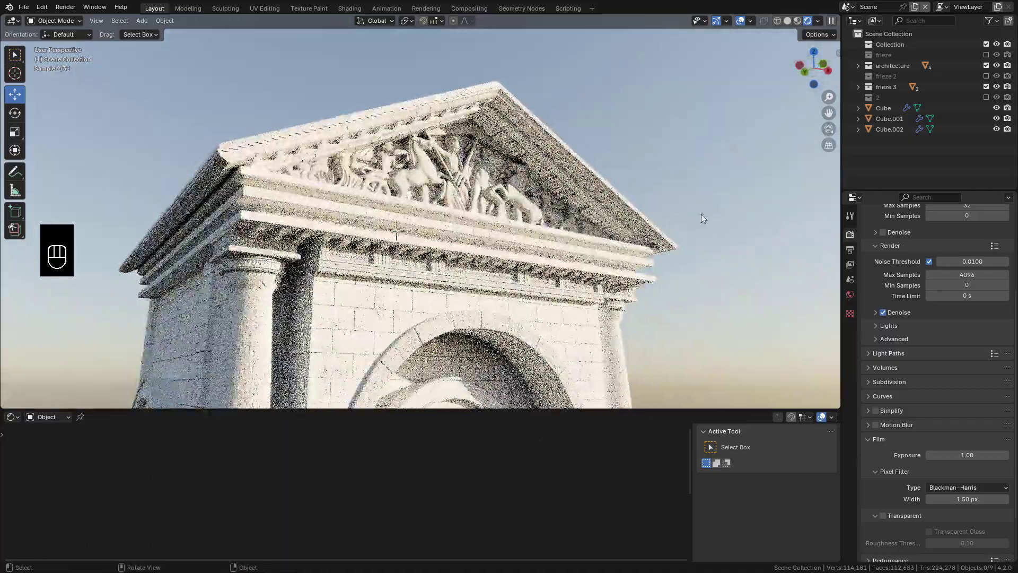
{"action": "left_click", "coordinate": [787, 20]}
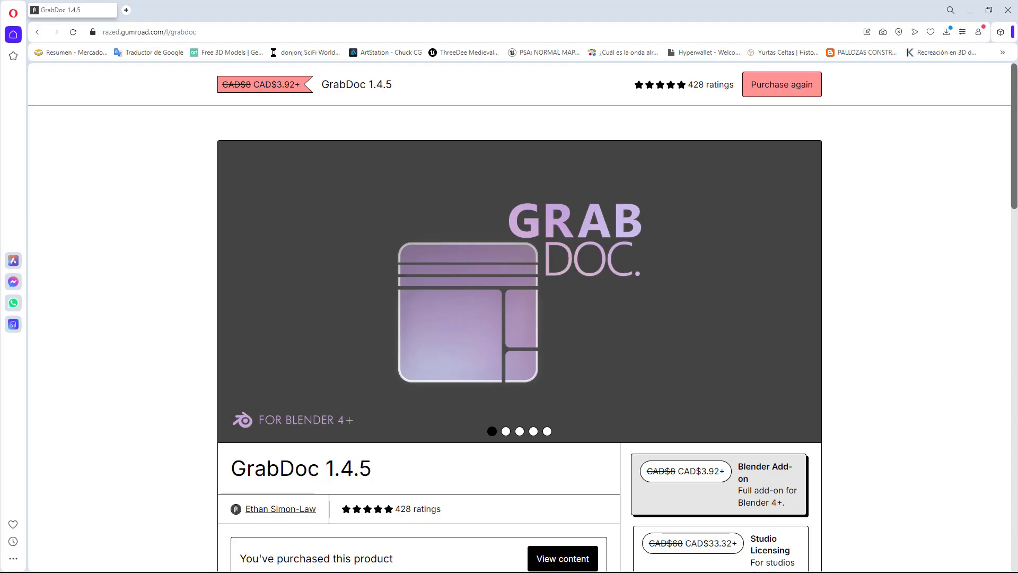
{"action": "scroll", "coordinate": [681, 268], "scroll_direction": "down", "scroll_amount": 5}
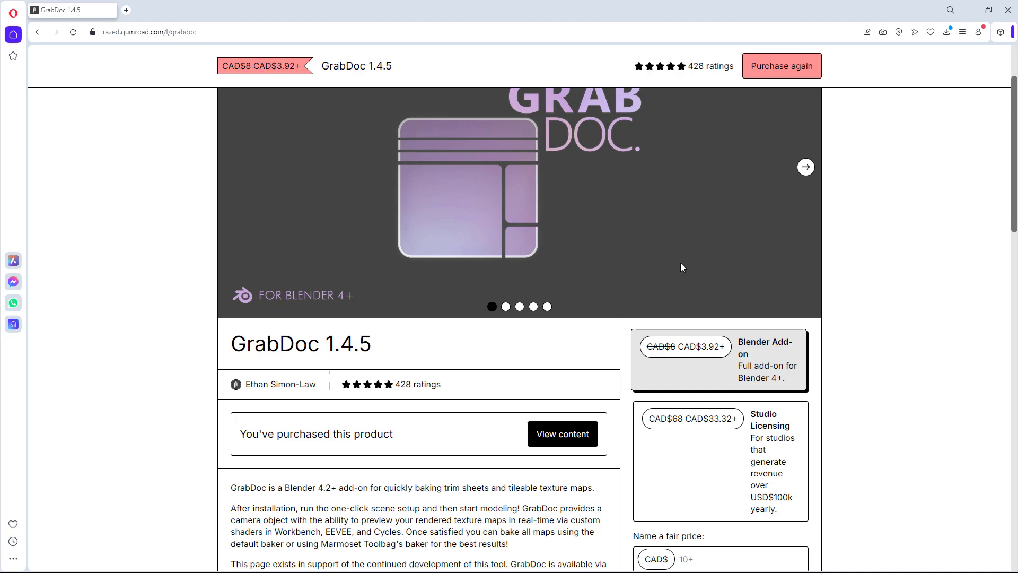
{"action": "scroll", "coordinate": [557, 271], "scroll_direction": "down", "scroll_amount": 5}
{"action": "scroll", "coordinate": [397, 279], "scroll_direction": "down", "scroll_amount": 4}
{"action": "scroll", "coordinate": [315, 283], "scroll_direction": "down", "scroll_amount": 2}
{"action": "scroll", "coordinate": [316, 283], "scroll_direction": "down", "scroll_amount": 6}
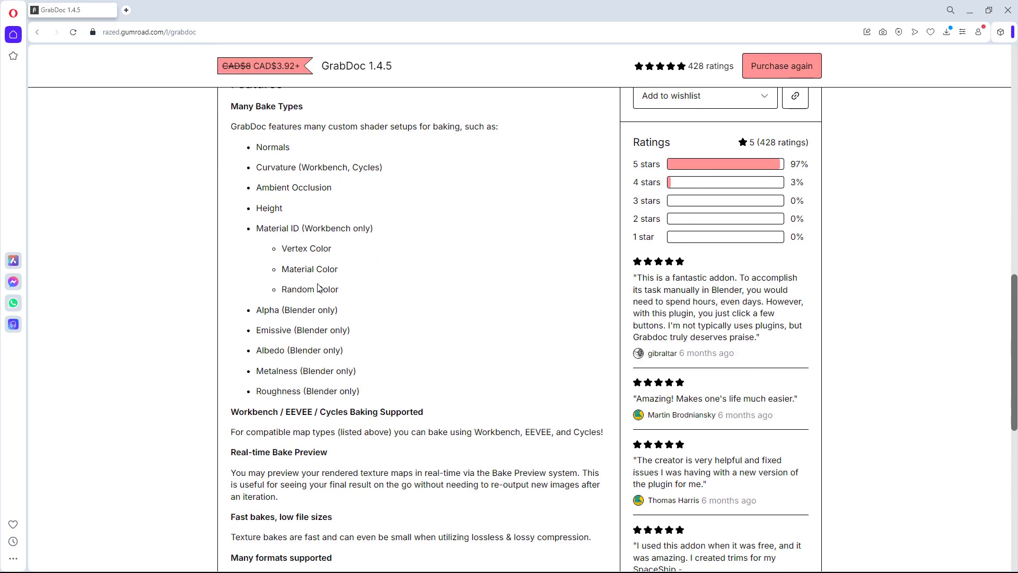
{"action": "scroll", "coordinate": [316, 283], "scroll_direction": "down", "scroll_amount": 5}
{"action": "scroll", "coordinate": [316, 283], "scroll_direction": "down", "scroll_amount": 1}
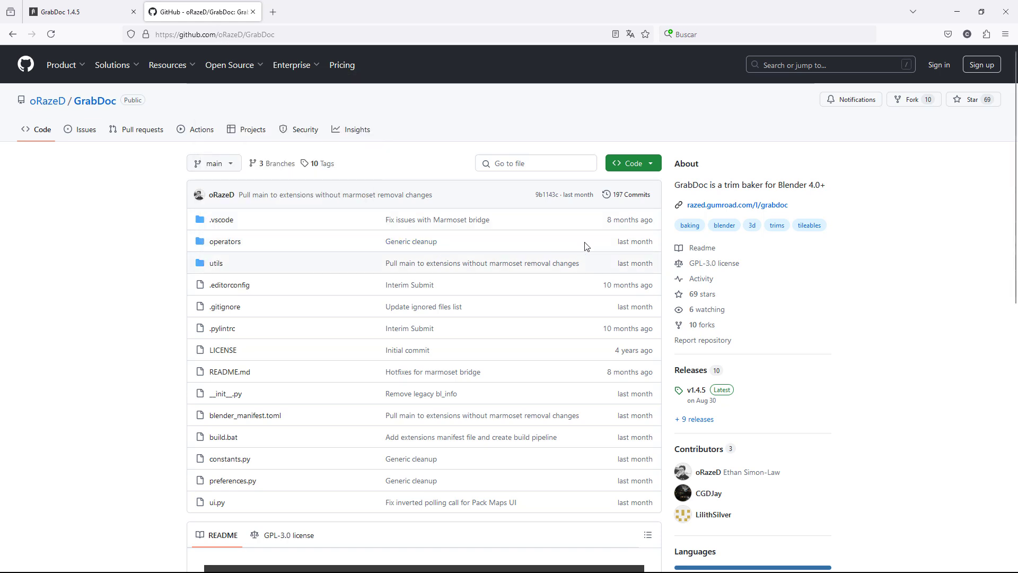
Step: Open the green Code dropdown on the oRazeD/GrabDoc repository page
{"action": "left_click", "coordinate": [633, 163]}
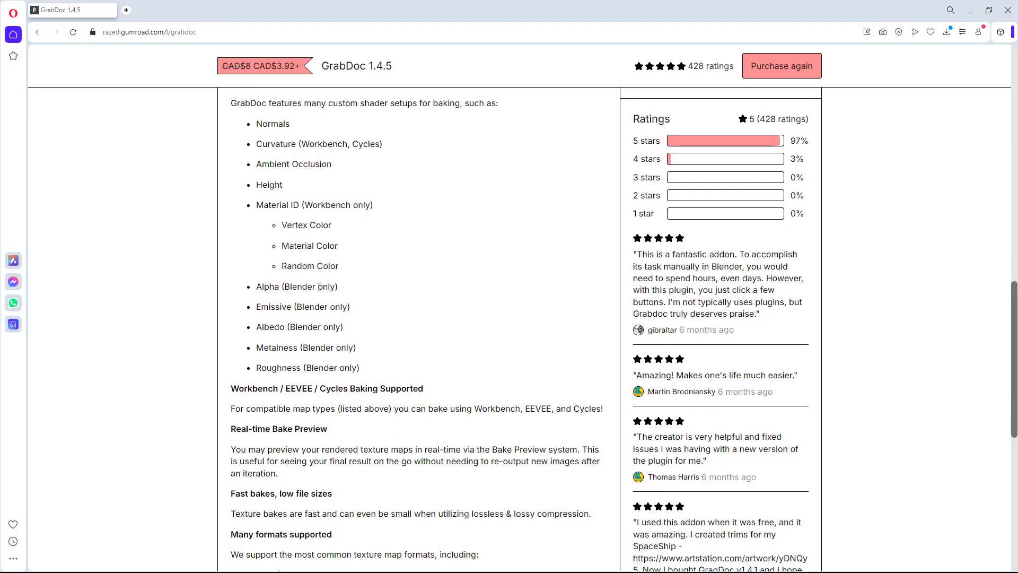
{"action": "scroll", "coordinate": [319, 287], "scroll_direction": "up", "scroll_amount": 4}
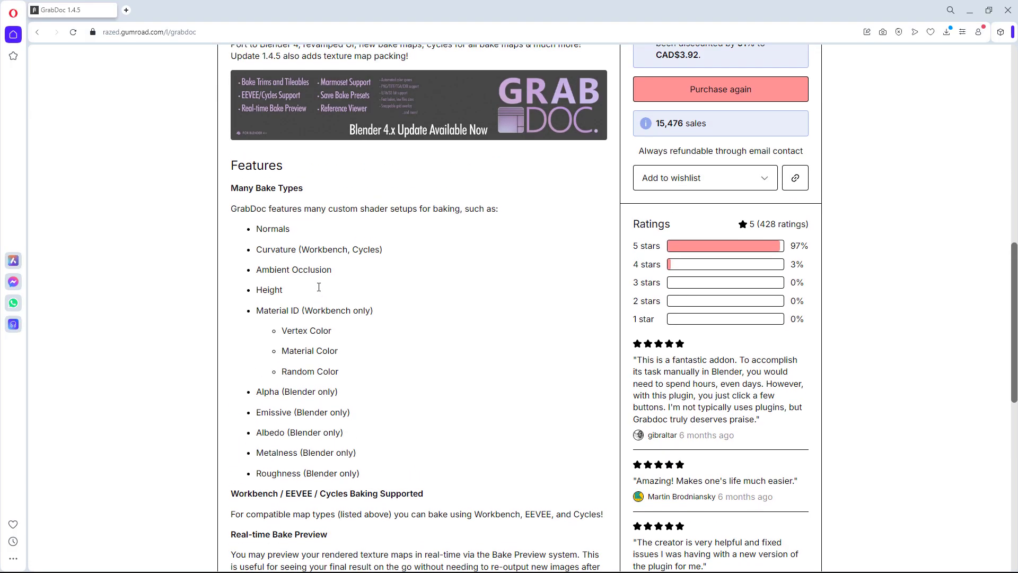
{"action": "scroll", "coordinate": [319, 287], "scroll_direction": "up", "scroll_amount": 3}
{"action": "scroll", "coordinate": [318, 287], "scroll_direction": "up", "scroll_amount": 5}
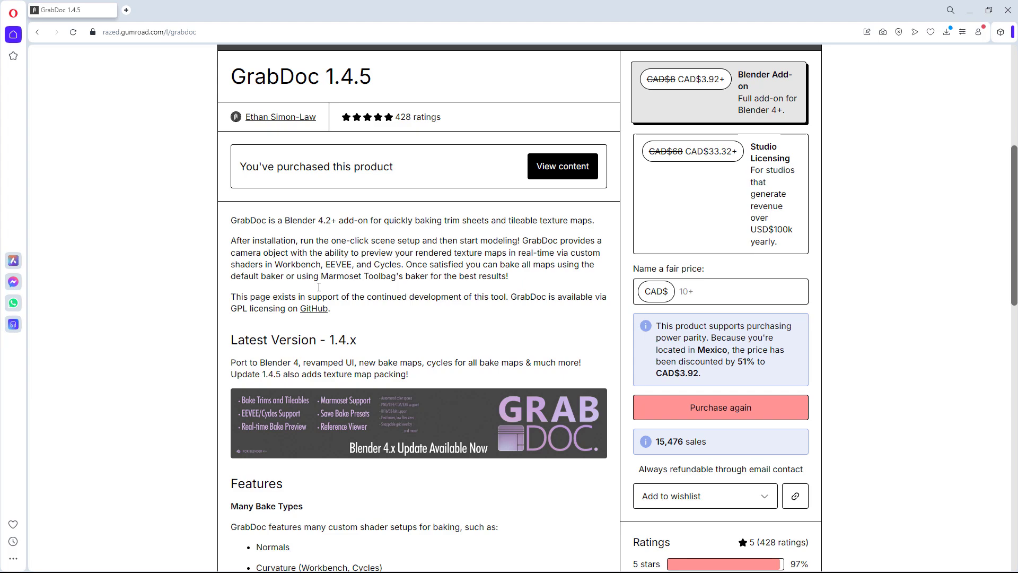
{"action": "scroll", "coordinate": [318, 287], "scroll_direction": "up", "scroll_amount": 3}
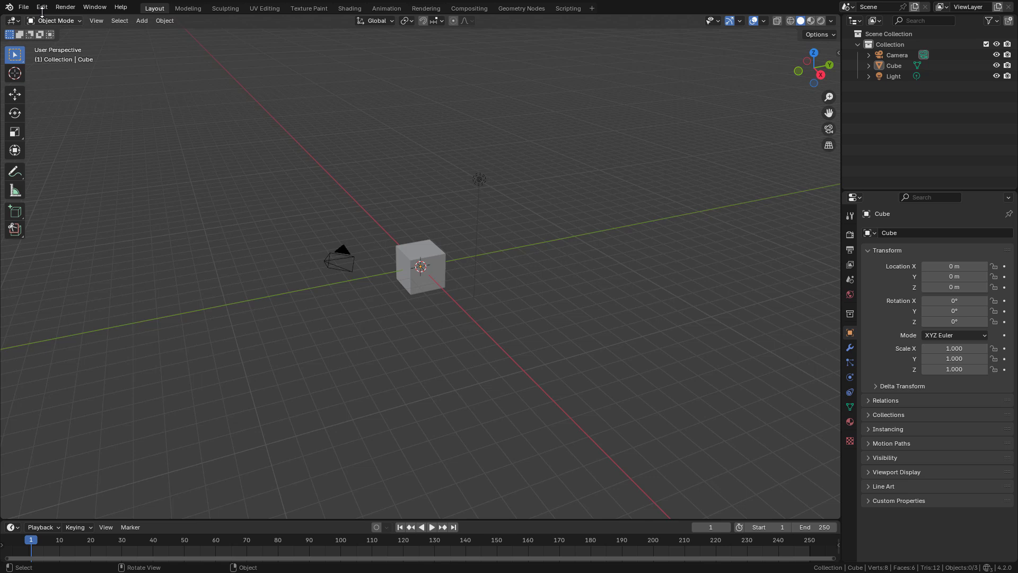
Step: Start Install from Disk in Add-ons preferences, then close the file browser unused
{"action": "left_click", "coordinate": [42, 8]}
{"action": "left_click", "coordinate": [70, 144]}
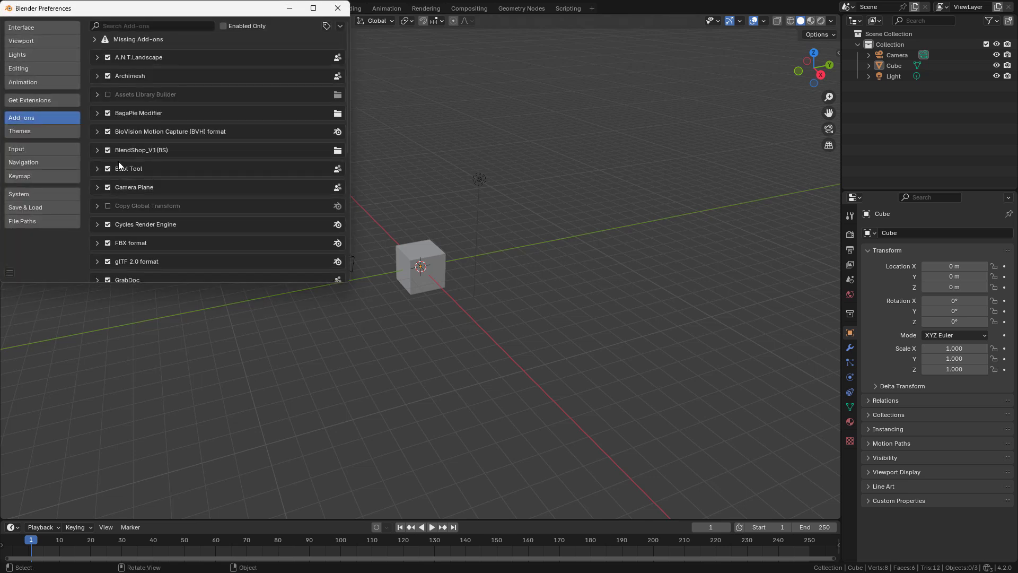
{"action": "left_click", "coordinate": [341, 25]}
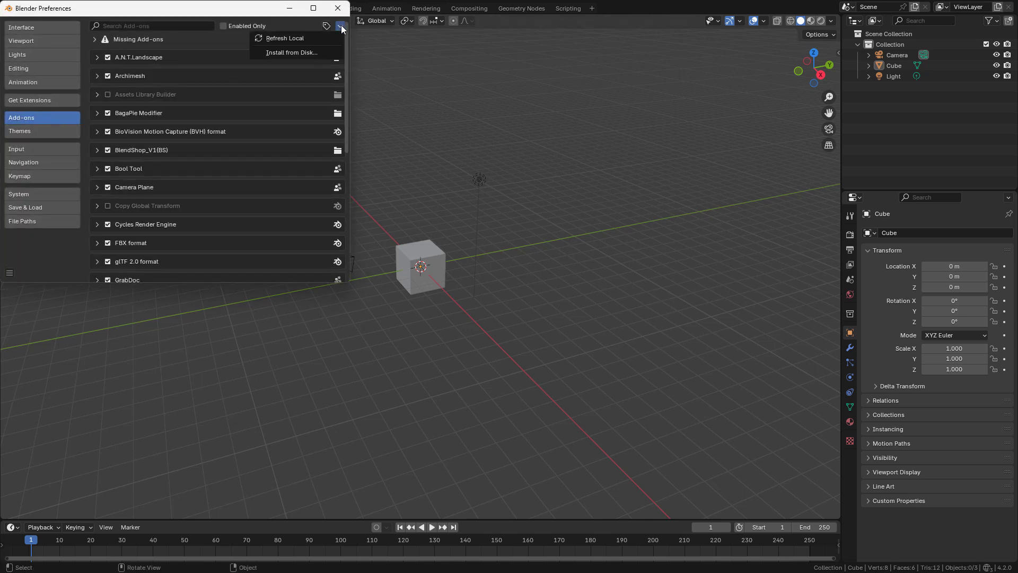
{"action": "left_click", "coordinate": [312, 55]}
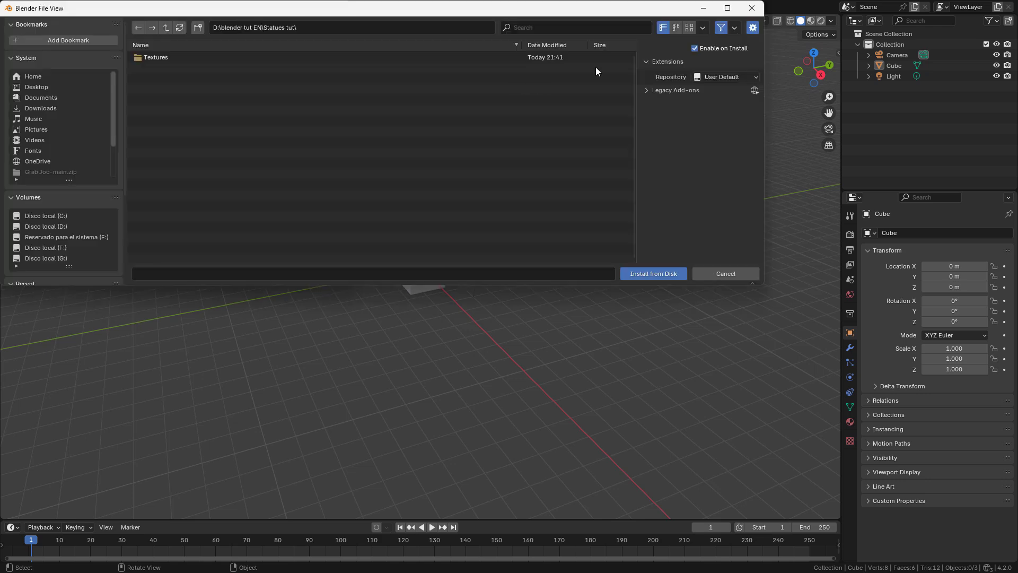
{"action": "left_click", "coordinate": [751, 8]}
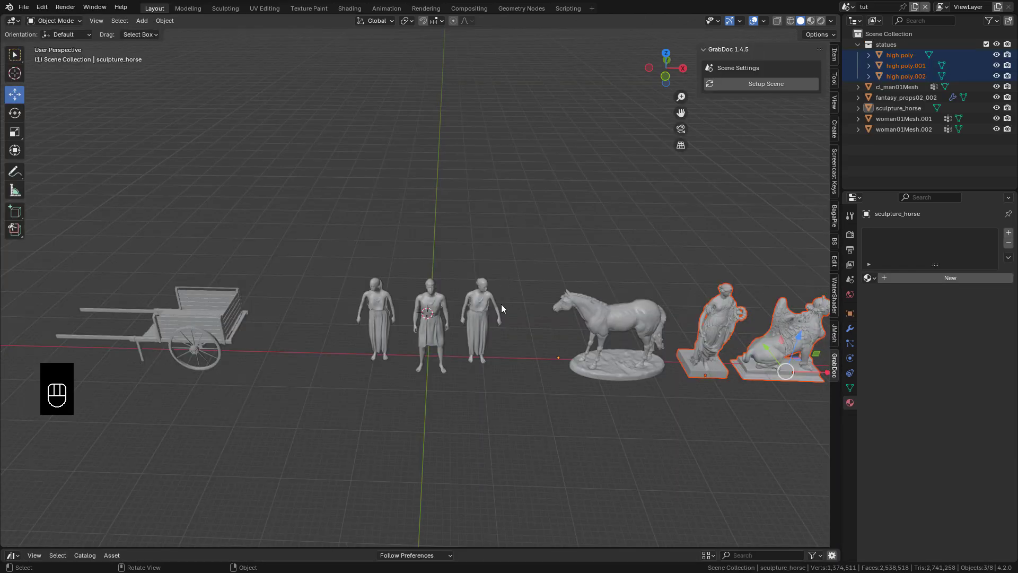
Step: Select the third standing figure and reframe the view around the figures
{"action": "left_click", "coordinate": [474, 307]}
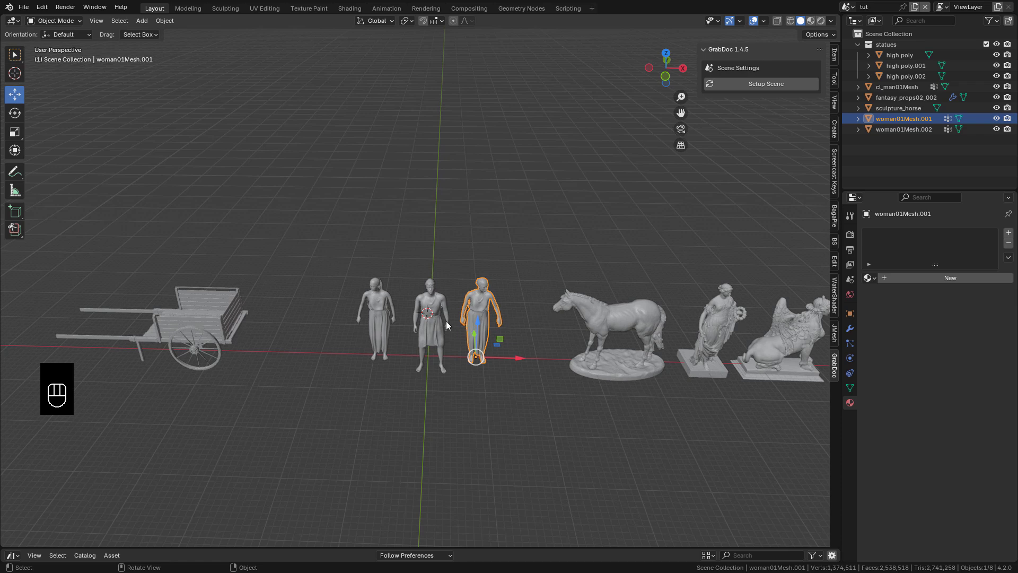
{"action": "middle_click_drag", "start_coordinate": [446, 320], "coordinate": [419, 274]}
{"action": "scroll", "coordinate": [419, 275], "scroll_direction": "up", "scroll_amount": 2}
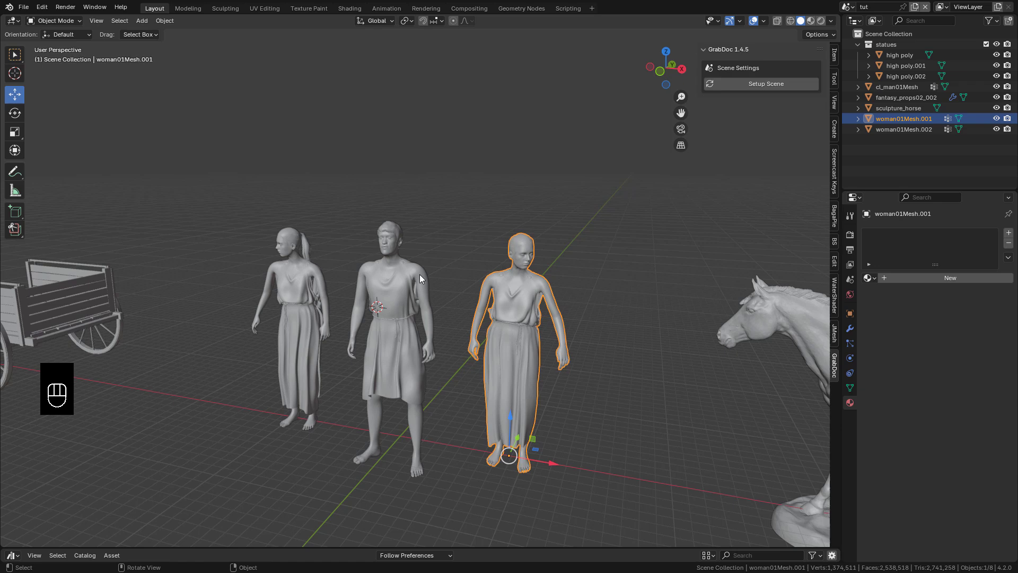
{"action": "scroll", "coordinate": [419, 275], "scroll_direction": "down", "scroll_amount": 3}
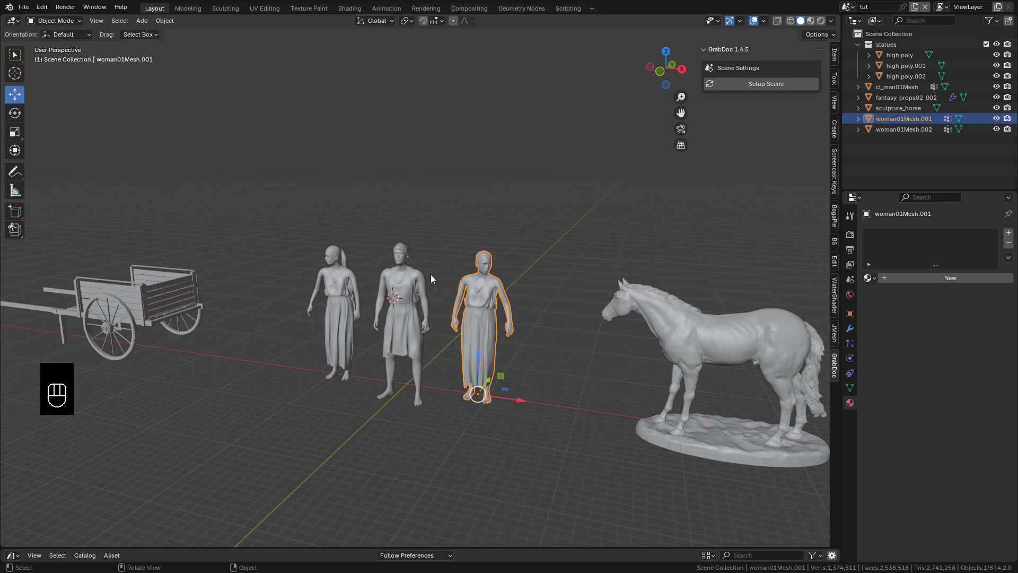
{"action": "middle_click_drag", "start_coordinate": [431, 274], "coordinate": [759, 305], "text": "shift"}
{"action": "scroll", "coordinate": [515, 295], "scroll_direction": "down", "scroll_amount": 3}
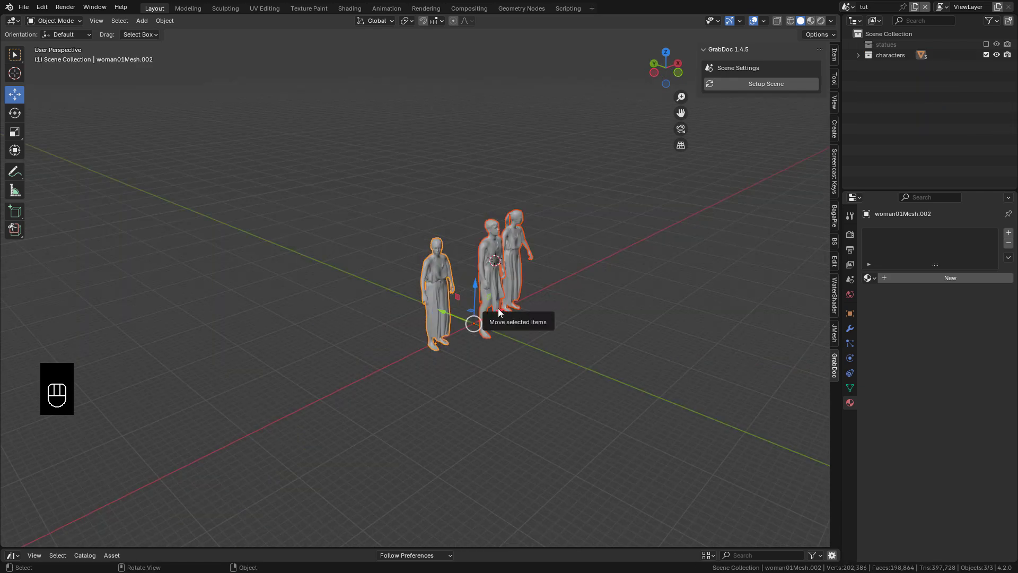
Step: Rotate the three figures -90 degrees about X onto their backs, toggling the sidebar
{"action": "key", "text": "r"}
{"action": "key", "text": "x"}
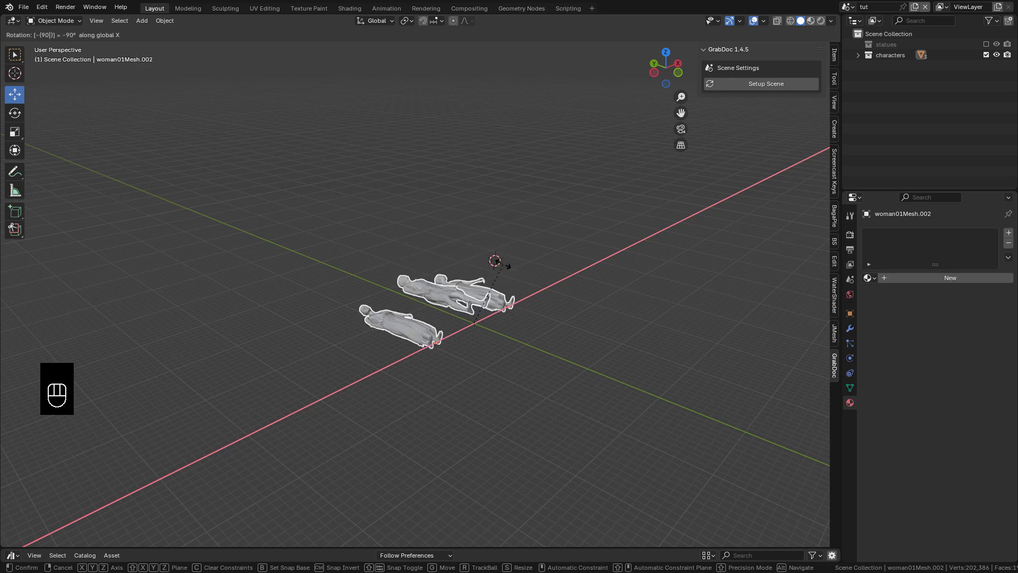
{"action": "key", "text": "n"}
{"action": "key", "text": "n"}
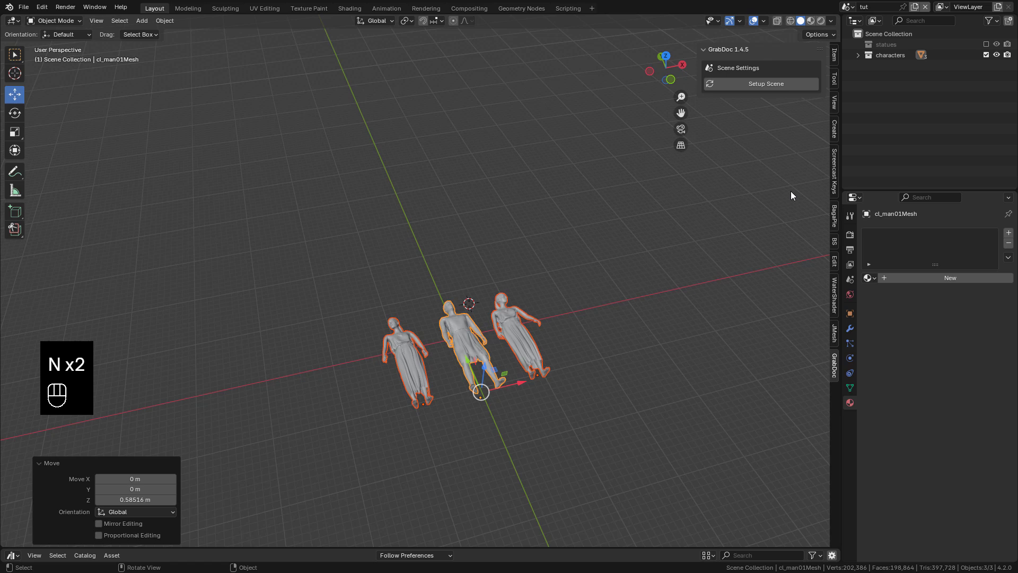
Step: Set up the GrabDoc scene, view through its camera, and scale capture to about 26.8 m
{"action": "left_click", "coordinate": [766, 85]}
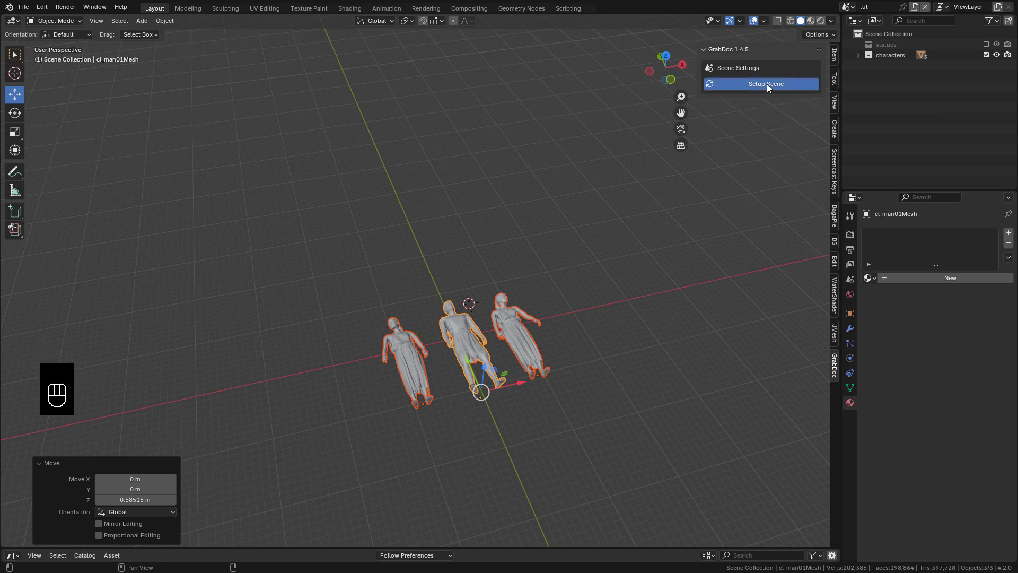
{"action": "left_click", "coordinate": [801, 69]}
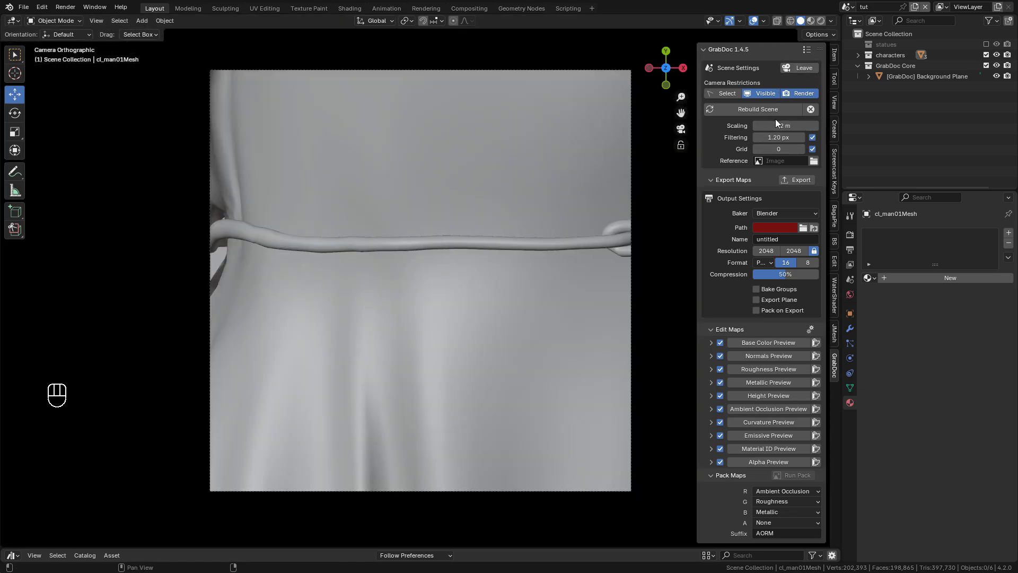
{"action": "mouse_move", "coordinate": [784, 126]}
{"action": "left_mouse_down"}
{"action": "mouse_move", "coordinate": [840, 191]}
{"action": "mouse_move", "coordinate": [509, 151]}
{"action": "left_mouse_up"}
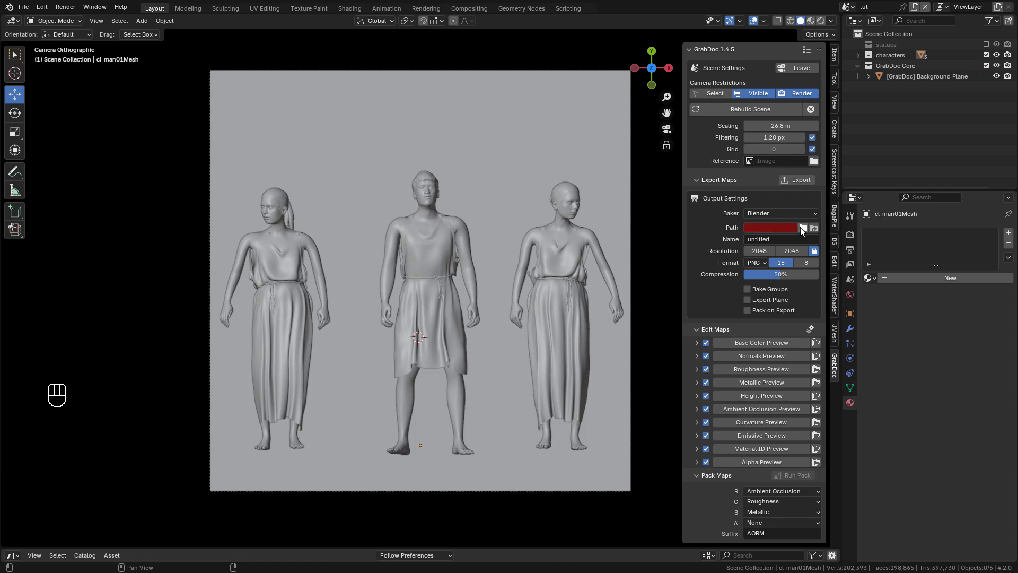
Step: In GrabDoc Output Settings, rename the maps 'frieze' and drag compression down to 14%
{"action": "left_click", "coordinate": [771, 239]}
{"action": "type", "text": "frieze"}
{"action": "key", "text": "Tab"}
{"action": "left_click_drag", "start_coordinate": [787, 275], "coordinate": [751, 274]}
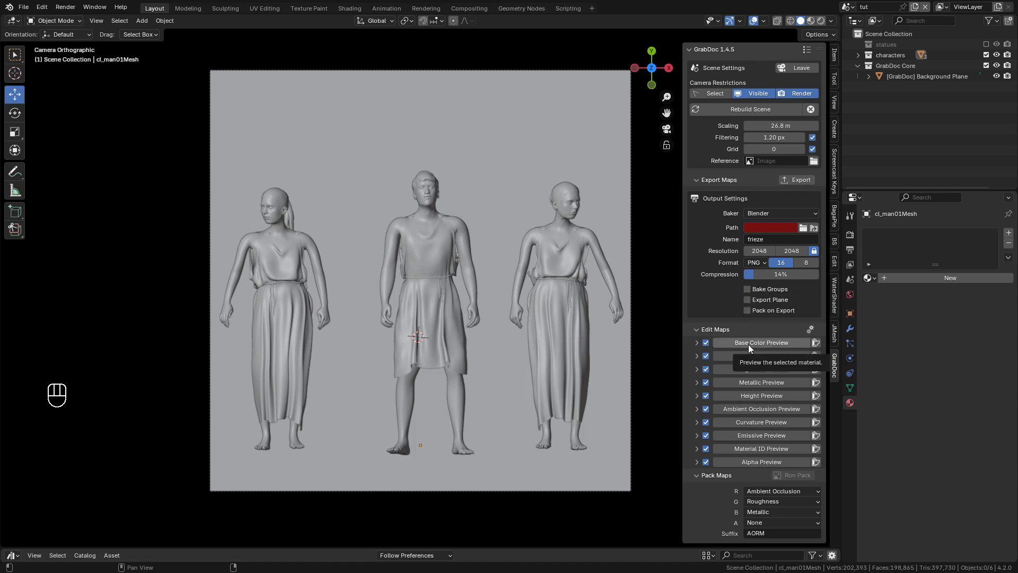
Step: Preview the Height and Normals maps in GrabDoc's Edit Maps, then exit each preview
{"action": "left_click", "coordinate": [754, 394]}
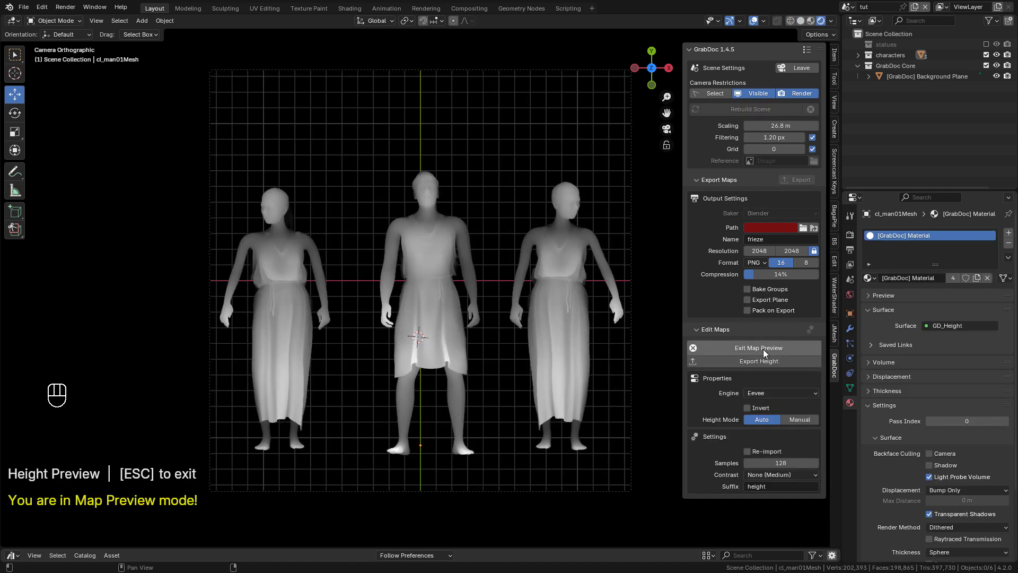
{"action": "left_click", "coordinate": [758, 348]}
{"action": "left_click", "coordinate": [761, 356]}
{"action": "left_click", "coordinate": [758, 348]}
Step: Exclude Base Color, Roughness, Metallic, AO, Curvature, Emissive, Material ID and Alpha from export
{"action": "left_click", "coordinate": [705, 342]}
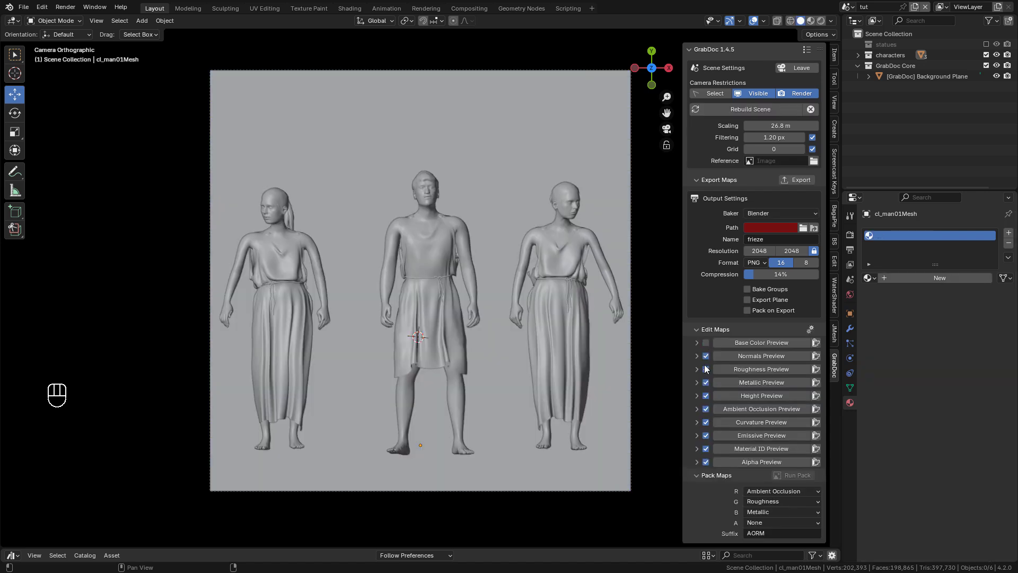
{"action": "left_click", "coordinate": [706, 368]}
{"action": "left_click", "coordinate": [706, 408]}
{"action": "left_click", "coordinate": [705, 436]}
{"action": "left_click", "coordinate": [705, 461]}
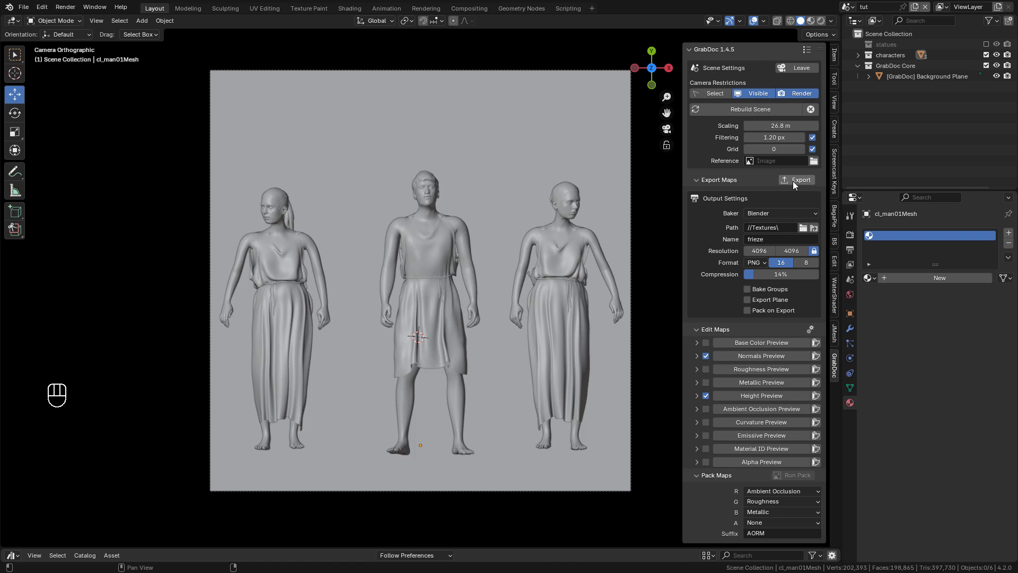
Step: Export the Normals and Height maps from GrabDoc's Export Maps panel
{"action": "left_click", "coordinate": [792, 181]}
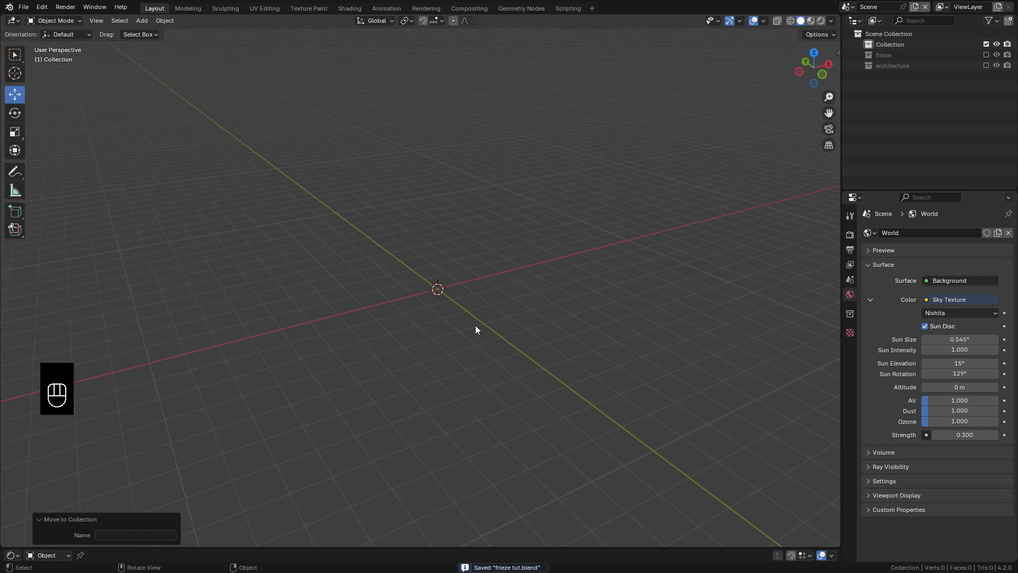
Step: Add a plane and subdivide it in Edit Mode with 30 cuts
{"action": "key", "text": "shift+a"}
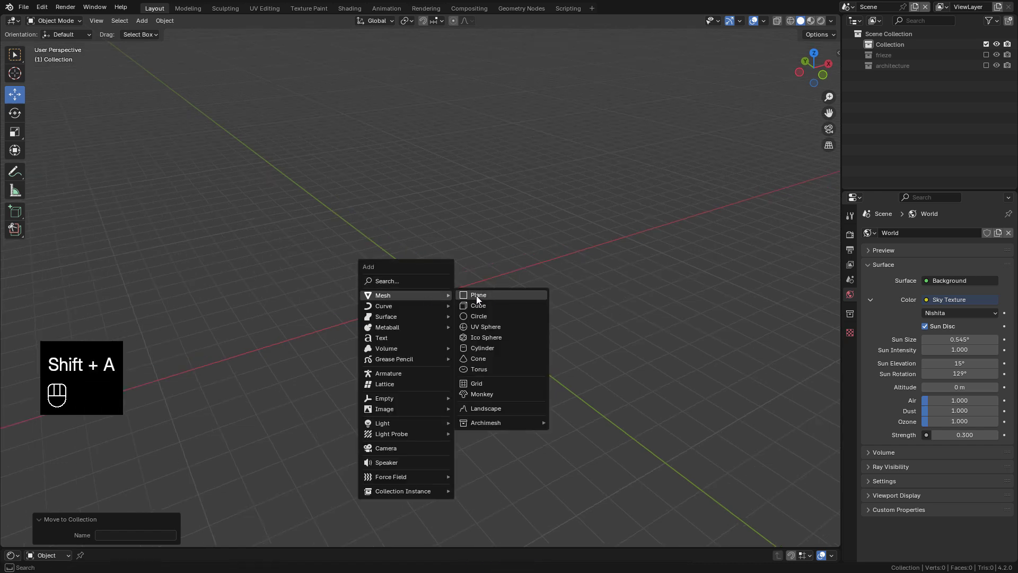
{"action": "left_click", "coordinate": [477, 295]}
{"action": "key", "text": "Tab"}
{"action": "right_click", "coordinate": [382, 234]}
{"action": "left_click", "coordinate": [391, 264]}
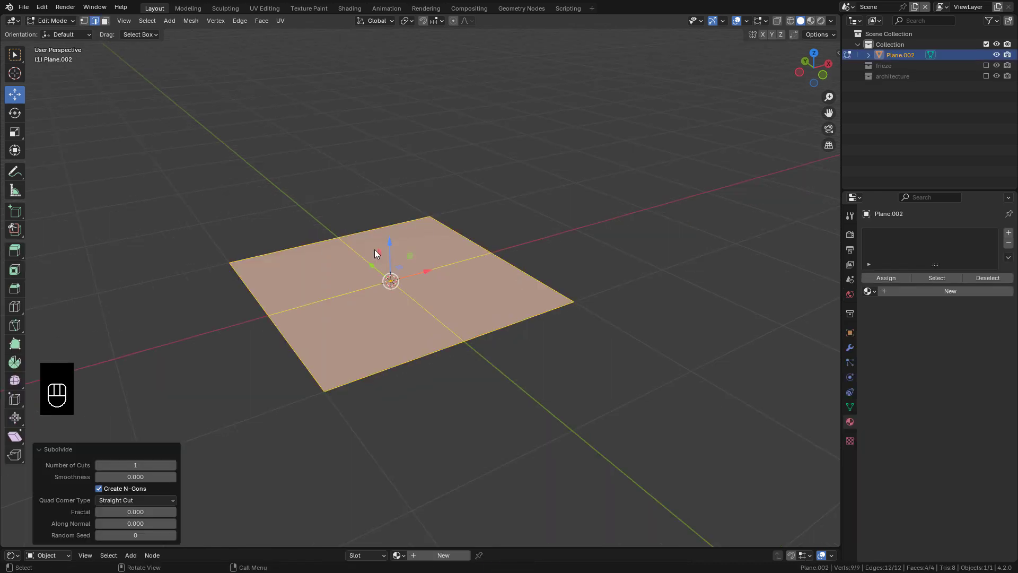
{"action": "double_click", "coordinate": [135, 465]}
{"action": "type", "text": "30"}
{"action": "key", "text": "Return"}
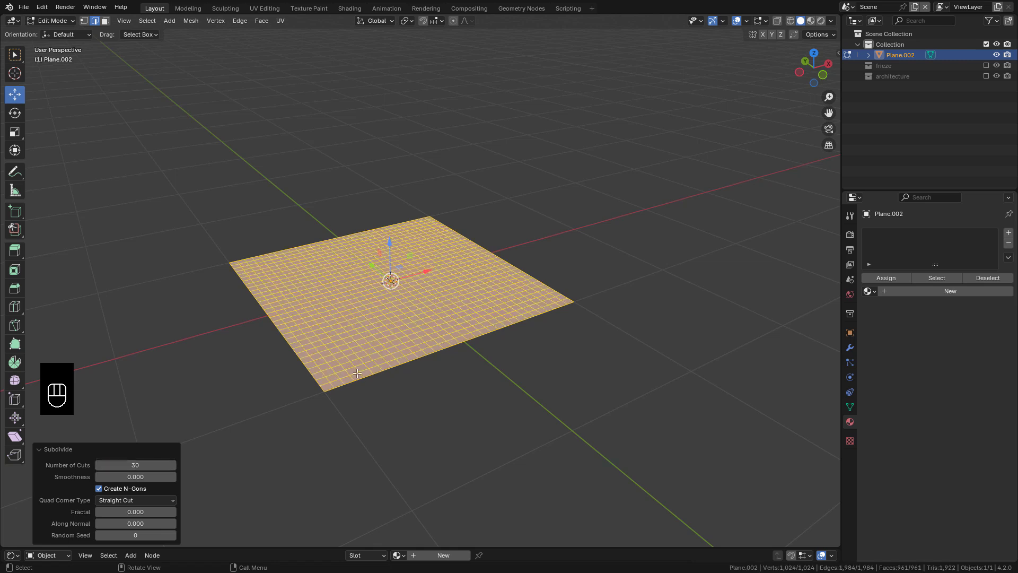
{"action": "key", "text": "Tab"}
Step: Add Subdivision Surface and Displace modifiers to the plane
{"action": "left_click", "coordinate": [850, 348]}
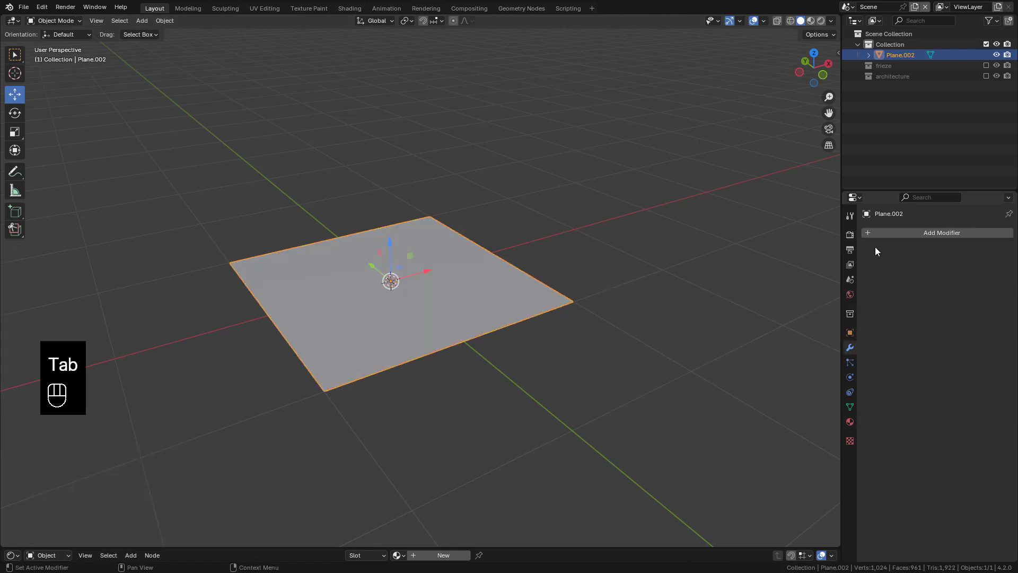
{"action": "left_click", "coordinate": [941, 233]}
{"action": "left_click", "coordinate": [856, 232]}
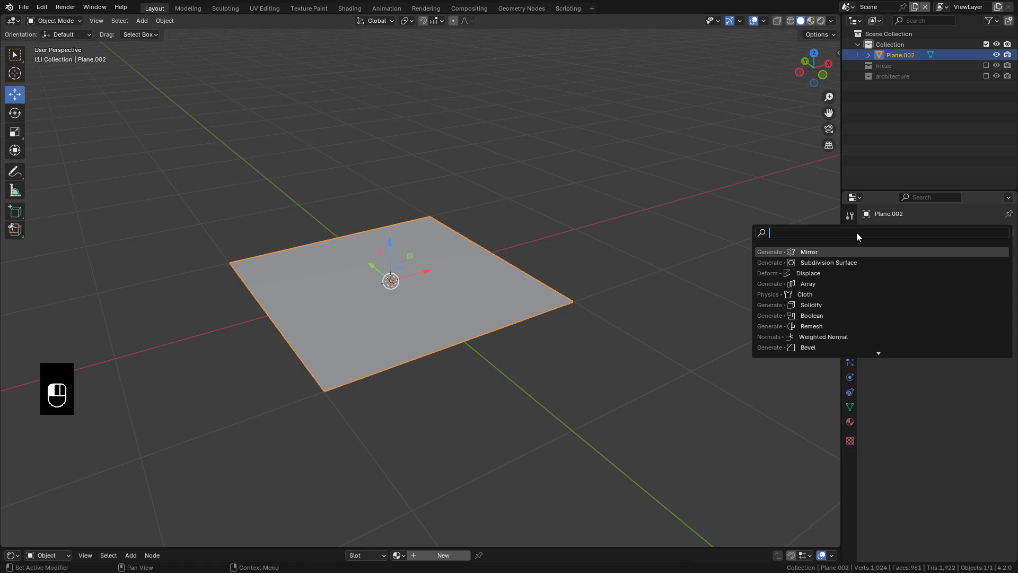
{"action": "left_click", "coordinate": [840, 262]}
{"action": "left_click", "coordinate": [917, 233]}
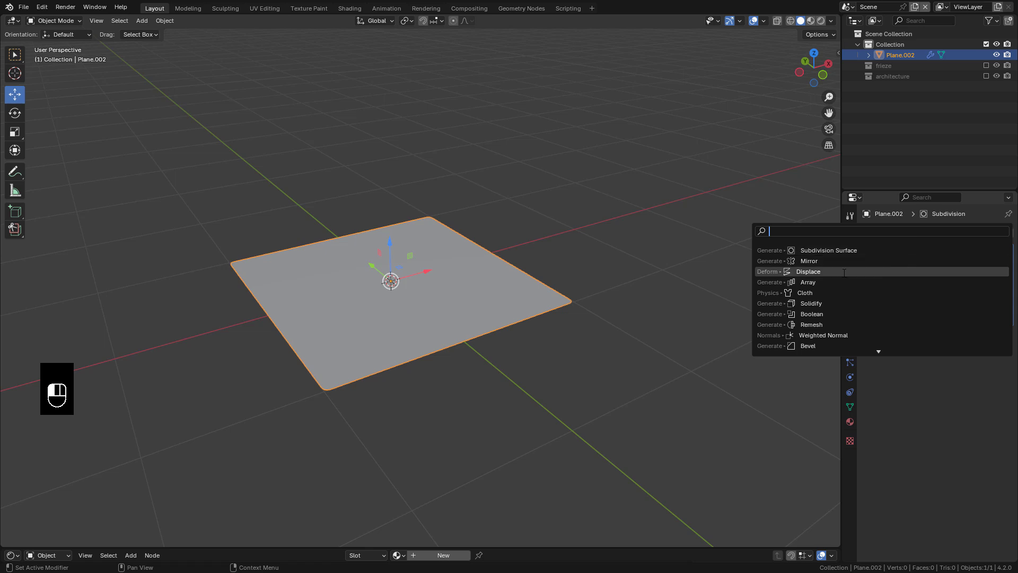
{"action": "left_click", "coordinate": [823, 271]}
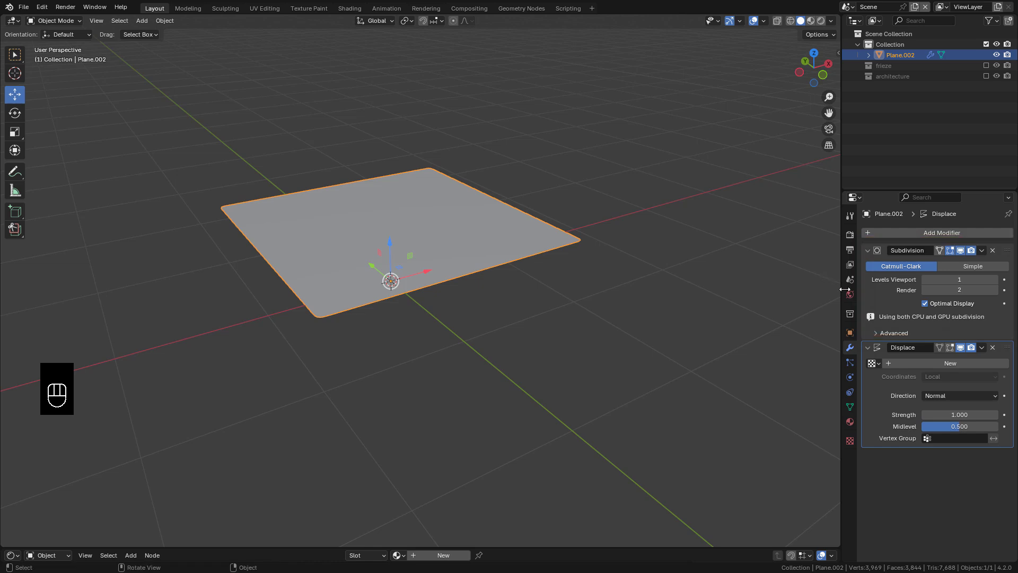
Step: Give the Displace modifier a new texture and load frieze_height.png as its image
{"action": "left_click", "coordinate": [962, 367]}
{"action": "left_click", "coordinate": [1005, 363]}
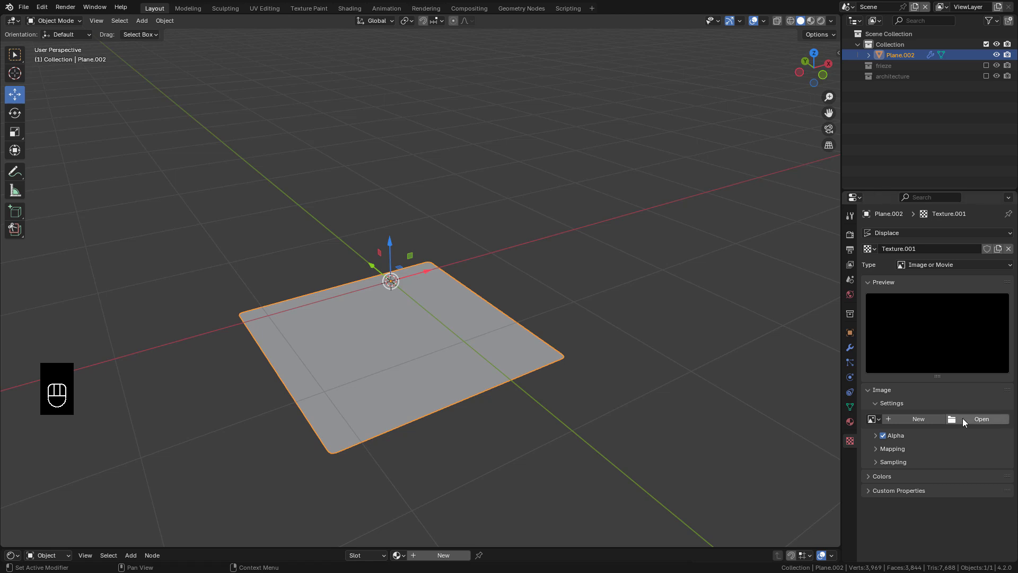
{"action": "left_click", "coordinate": [962, 418]}
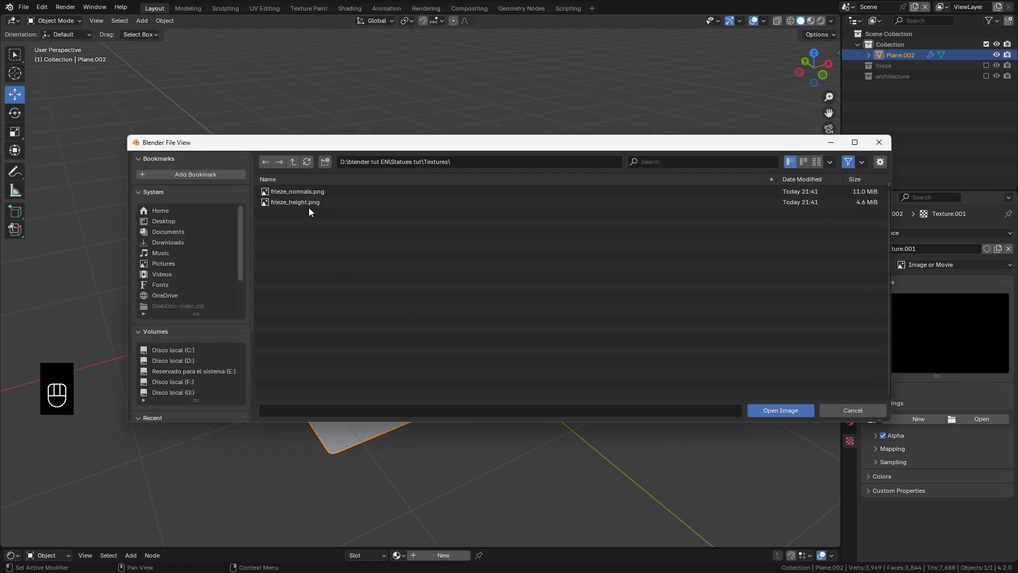
{"action": "double_click", "coordinate": [305, 203]}
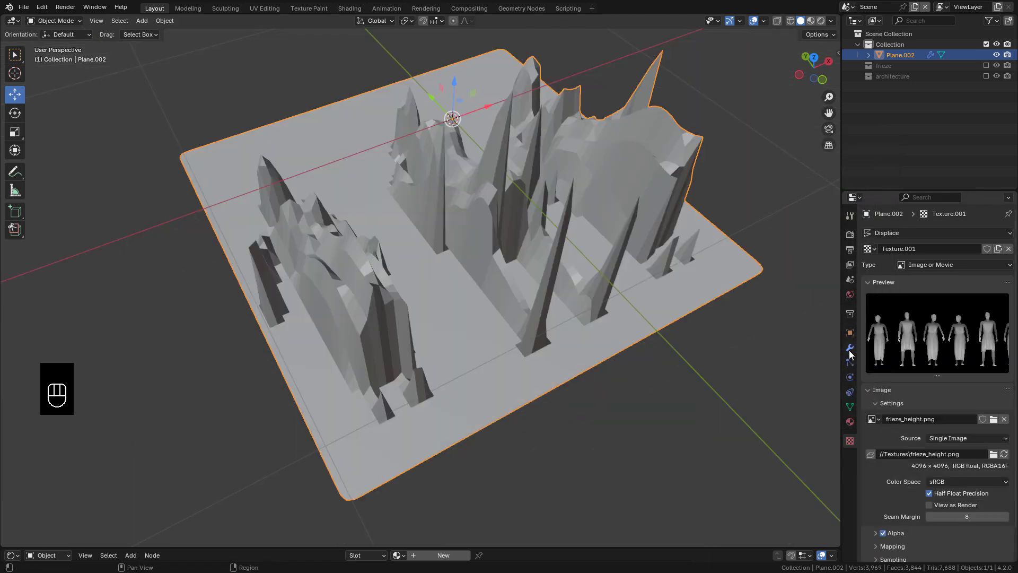
Step: Map the Displace modifier with UV coordinates and reduce its strength to 0.32
{"action": "left_click", "coordinate": [850, 349]}
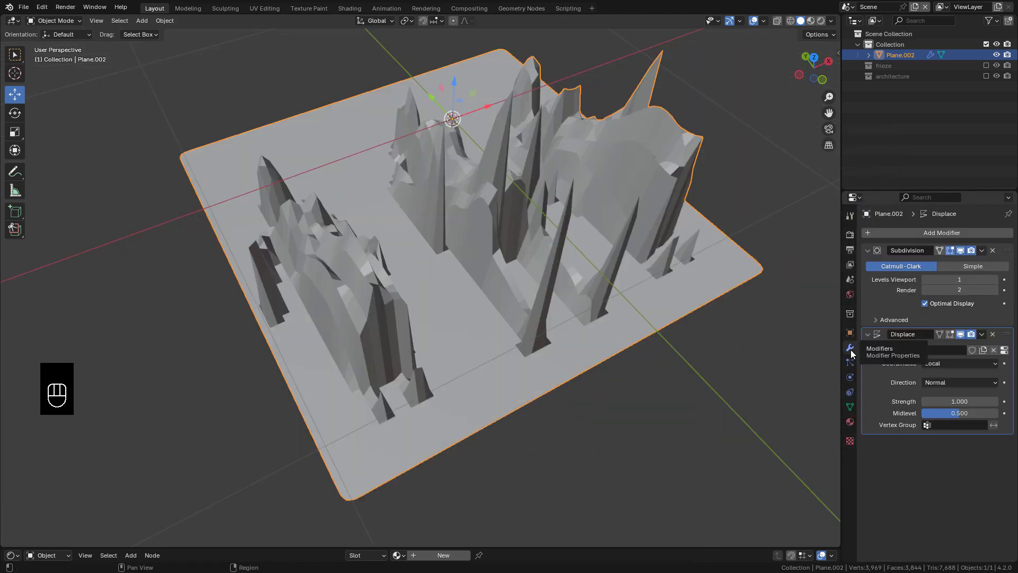
{"action": "left_click", "coordinate": [958, 363]}
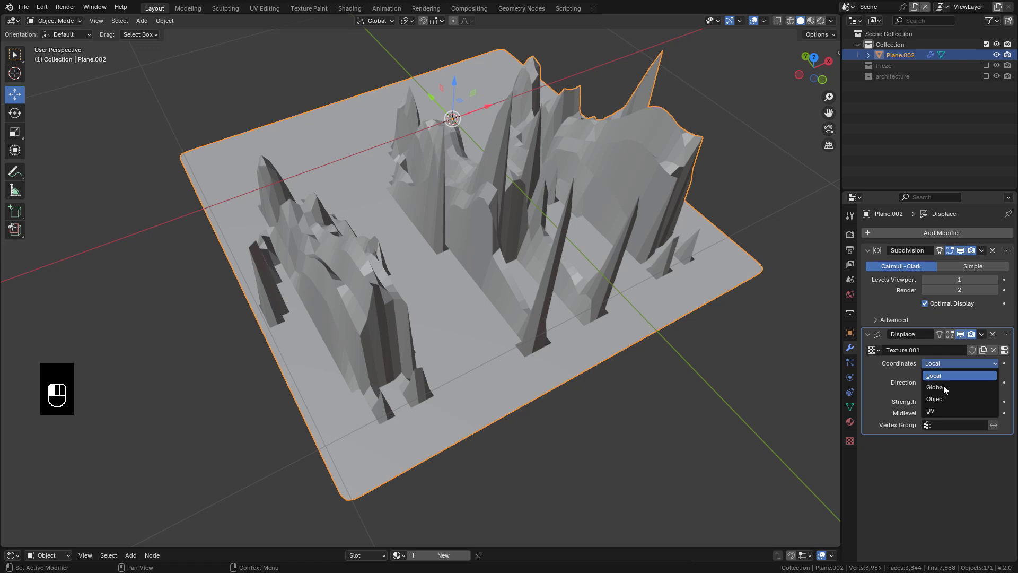
{"action": "left_click", "coordinate": [941, 409]}
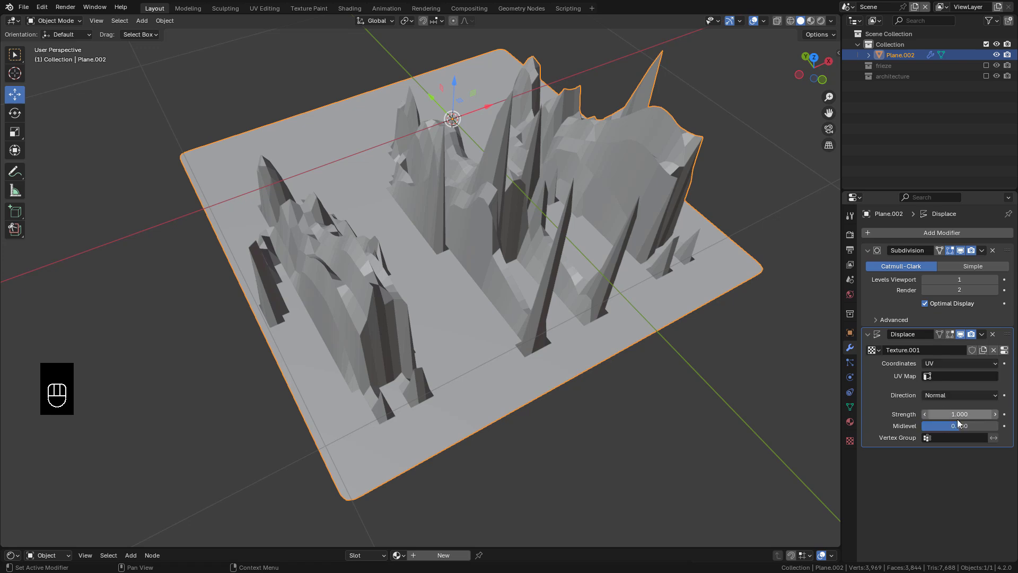
{"action": "left_click_drag", "start_coordinate": [958, 414], "coordinate": [923, 414]}
{"action": "scroll", "coordinate": [477, 279], "scroll_direction": "up", "scroll_amount": 3}
Step: Shade the relief plane smooth
{"action": "middle_click_drag", "start_coordinate": [477, 278], "coordinate": [397, 239]}
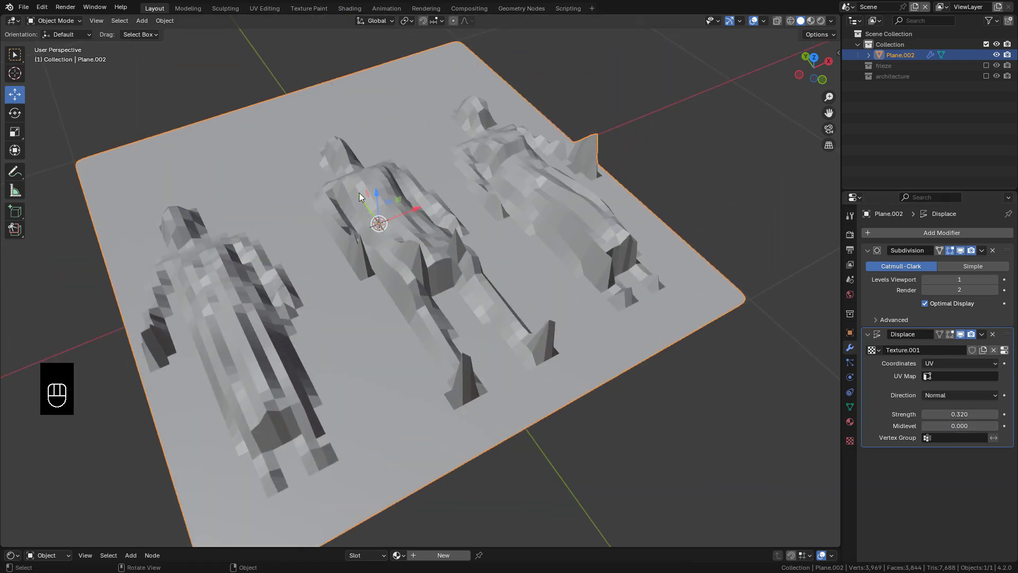
{"action": "right_click", "coordinate": [359, 193]}
{"action": "left_click", "coordinate": [309, 152]}
Step: Preview the relief at viewport subdivision levels 3 and 4, then settle on level 2
{"action": "middle_click_drag", "start_coordinate": [308, 149], "coordinate": [477, 194]}
{"action": "left_click", "coordinate": [994, 279]}
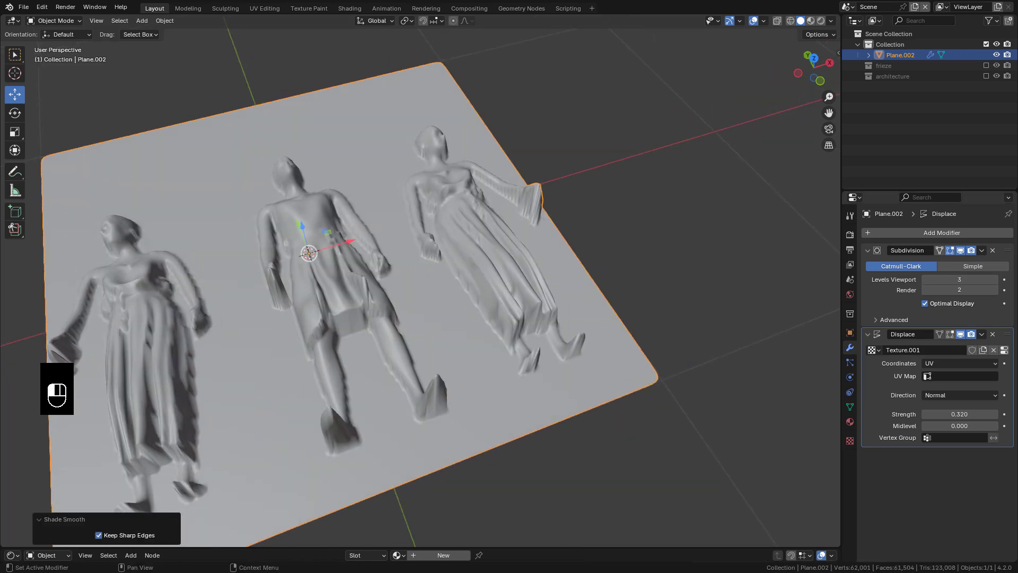
{"action": "mouse_move", "coordinate": [358, 199]}
{"action": "middle_mouse_down", "text": "shift"}
{"action": "mouse_move", "coordinate": [443, 154]}
{"action": "mouse_move", "coordinate": [463, 169]}
{"action": "middle_mouse_up", "text": "shift"}
{"action": "key", "text": "KP_Decimal"}
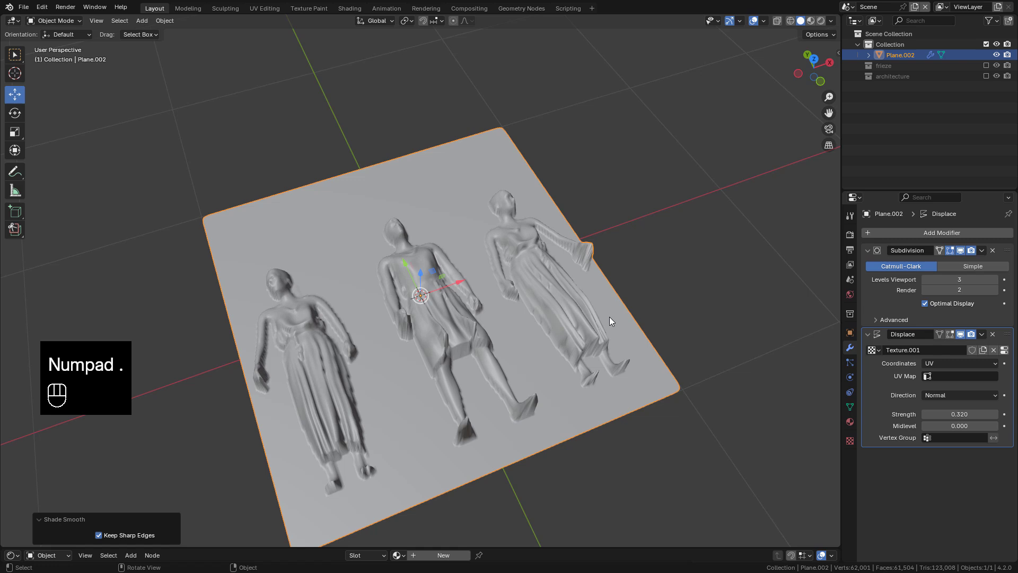
{"action": "middle_click_drag", "start_coordinate": [533, 309], "coordinate": [445, 263]}
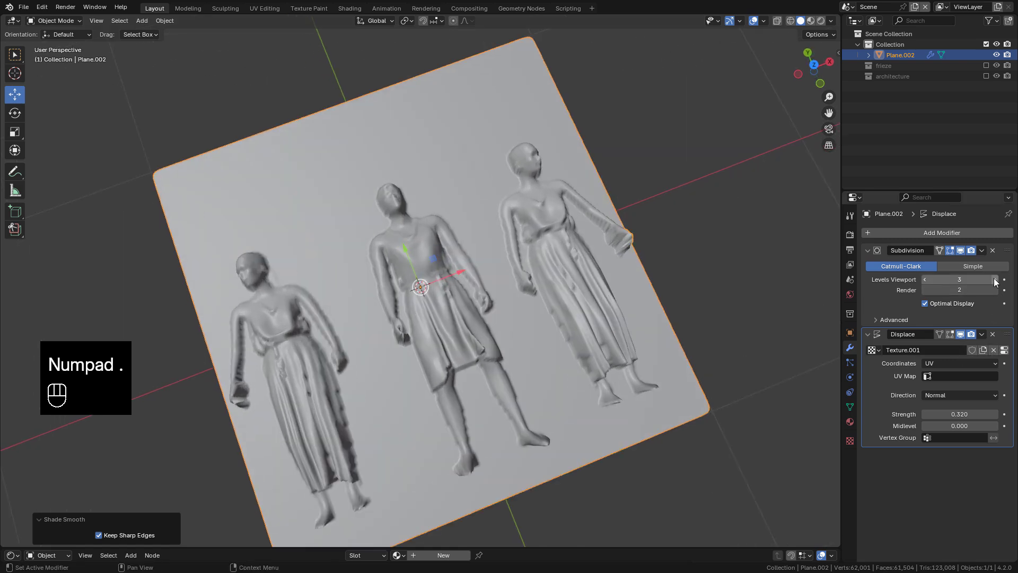
{"action": "left_click", "coordinate": [925, 279]}
{"action": "scroll", "coordinate": [477, 279], "scroll_direction": "up", "scroll_amount": 2}
{"action": "left_click", "coordinate": [926, 279]}
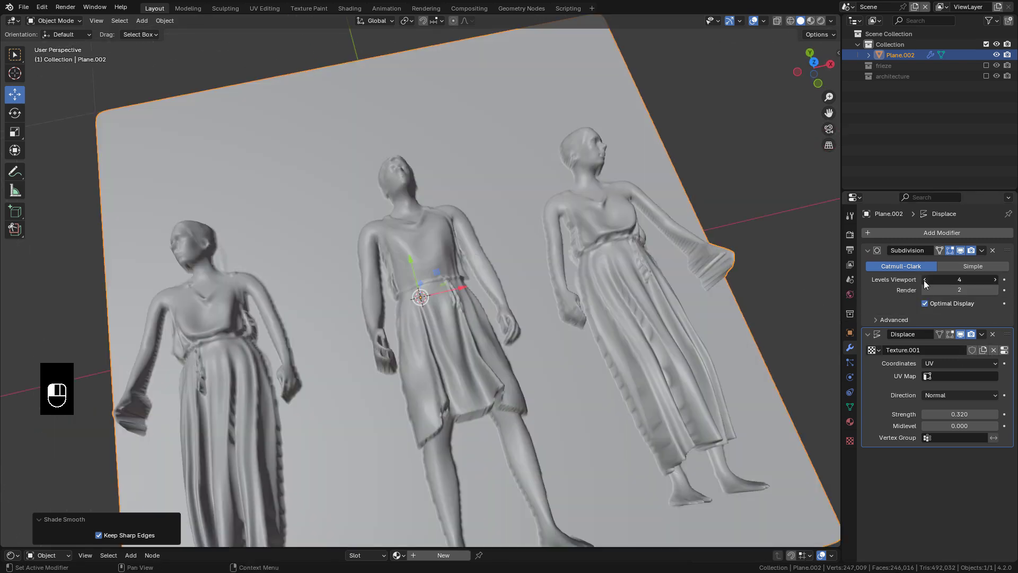
{"action": "left_click", "coordinate": [924, 279]}
Step: Create a new material with a Texture Coordinate, Mapping and Image Texture chain, unlinking Base Color
{"action": "left_click_drag", "start_coordinate": [415, 476], "coordinate": [437, 327]}
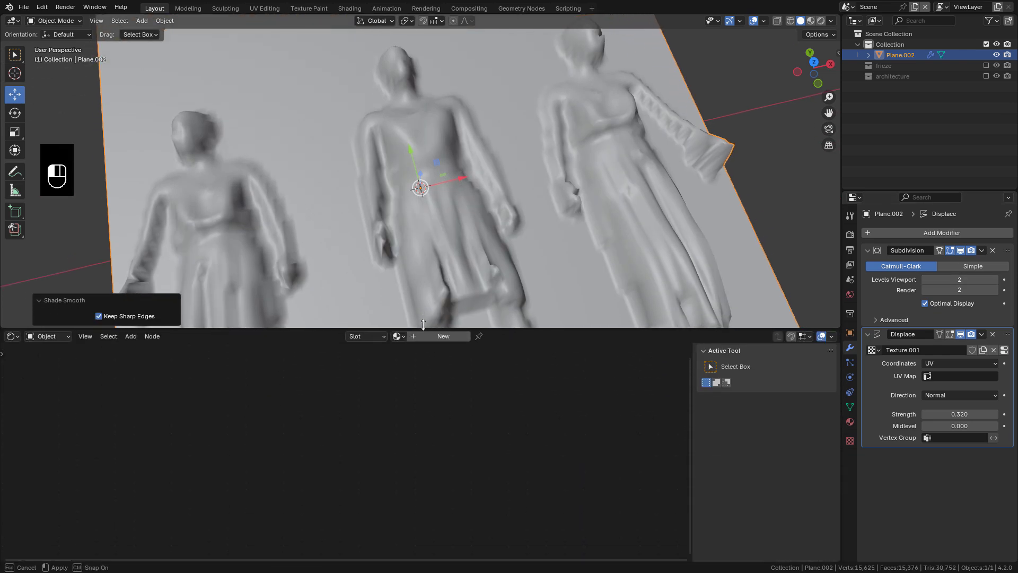
{"action": "left_click", "coordinate": [437, 331]}
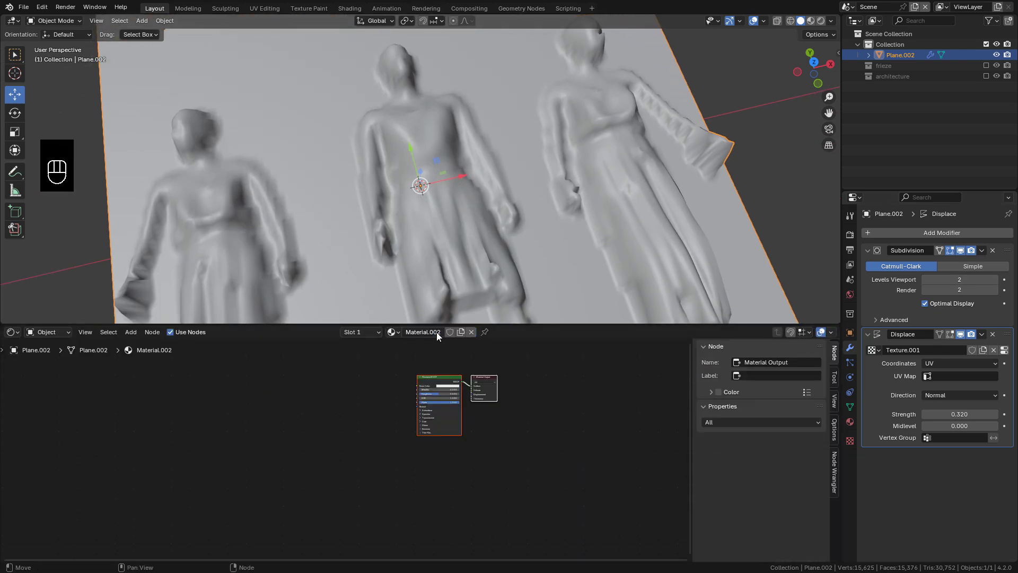
{"action": "scroll", "coordinate": [470, 358], "scroll_direction": "up", "scroll_amount": 2}
{"action": "scroll", "coordinate": [469, 362], "scroll_direction": "down", "scroll_amount": 1}
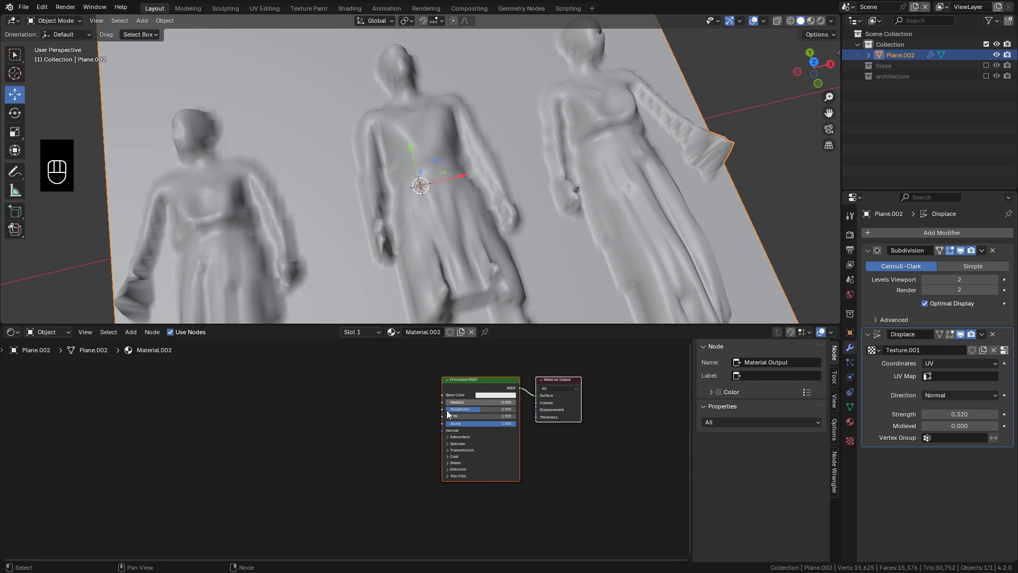
{"action": "key", "text": "shift+a"}
{"action": "key", "text": "shift+a"}
{"action": "key", "text": "ctrl+t"}
{"action": "left_click_drag", "start_coordinate": [398, 389], "coordinate": [283, 419]}
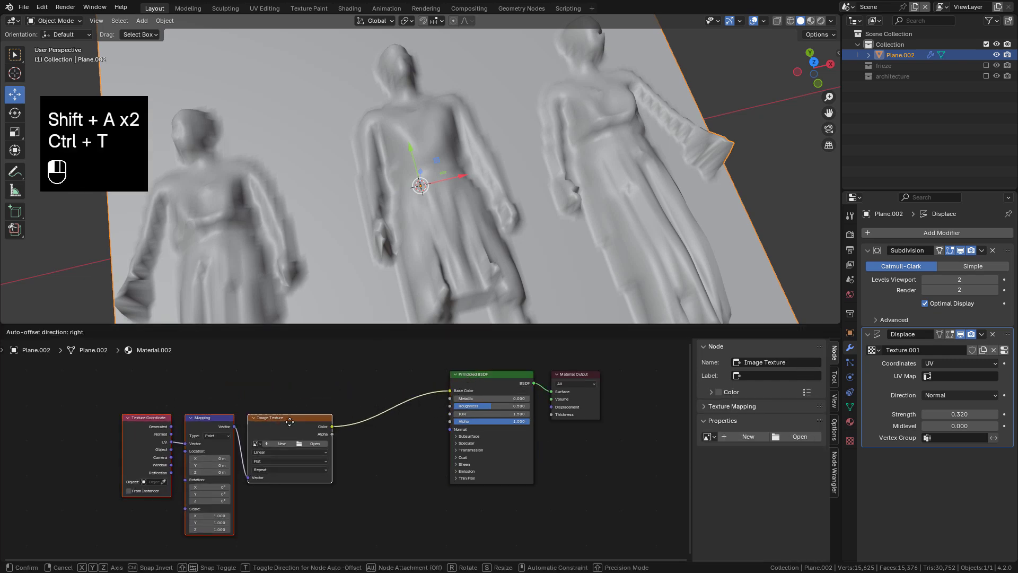
{"action": "left_click_drag", "start_coordinate": [450, 391], "coordinate": [445, 442]}
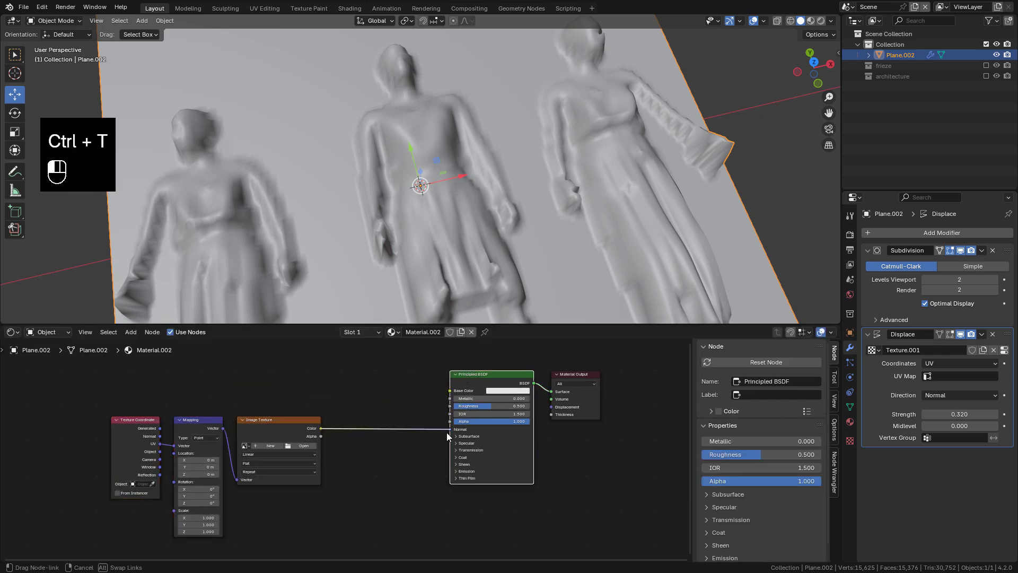
{"action": "key", "text": "shift+a"}
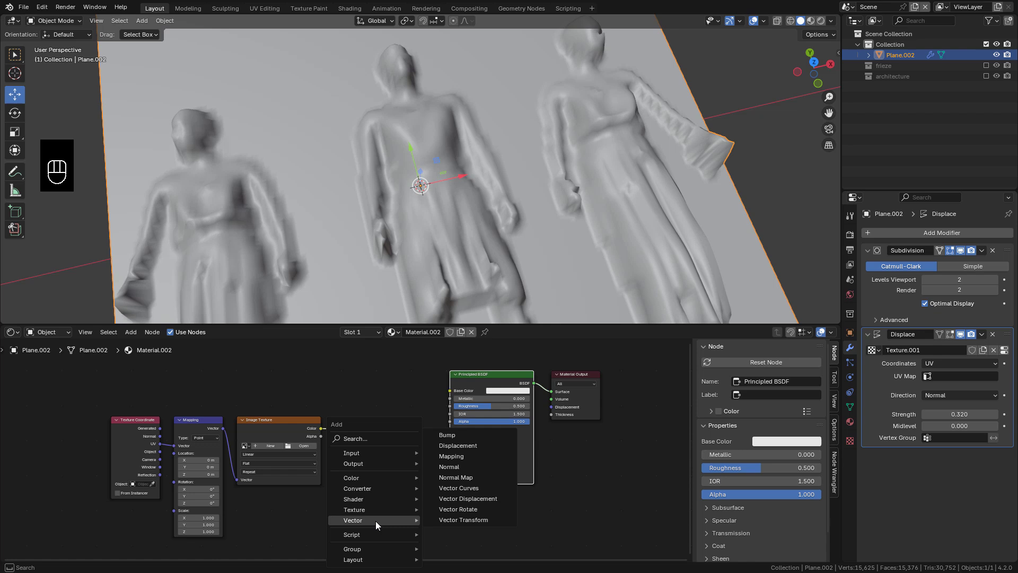
Step: Insert a Normal Map node and load frieze_normals.png with Non-Color color space
{"action": "left_click", "coordinate": [469, 477]}
{"action": "left_click", "coordinate": [358, 414]}
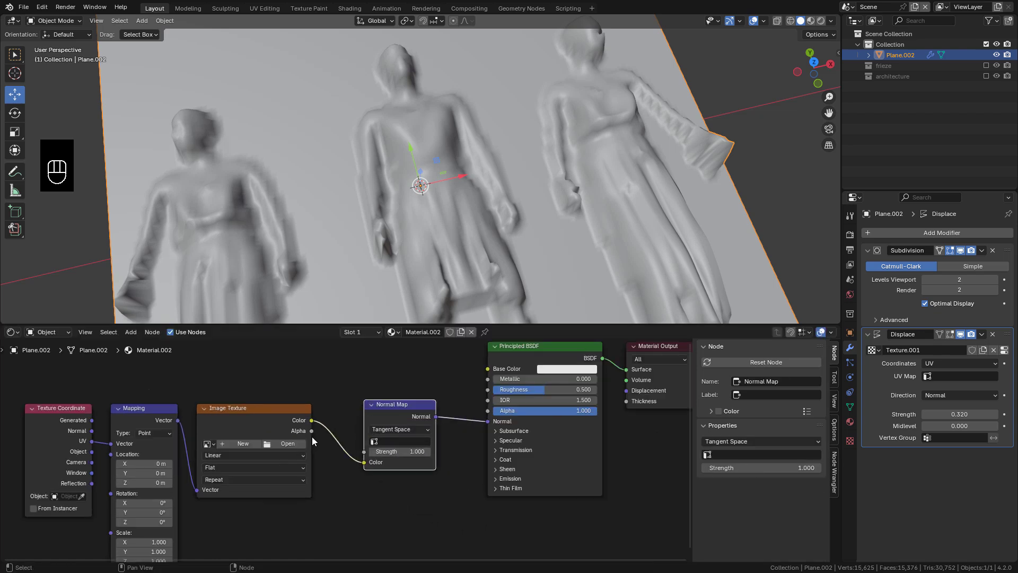
{"action": "left_click", "coordinate": [270, 445]}
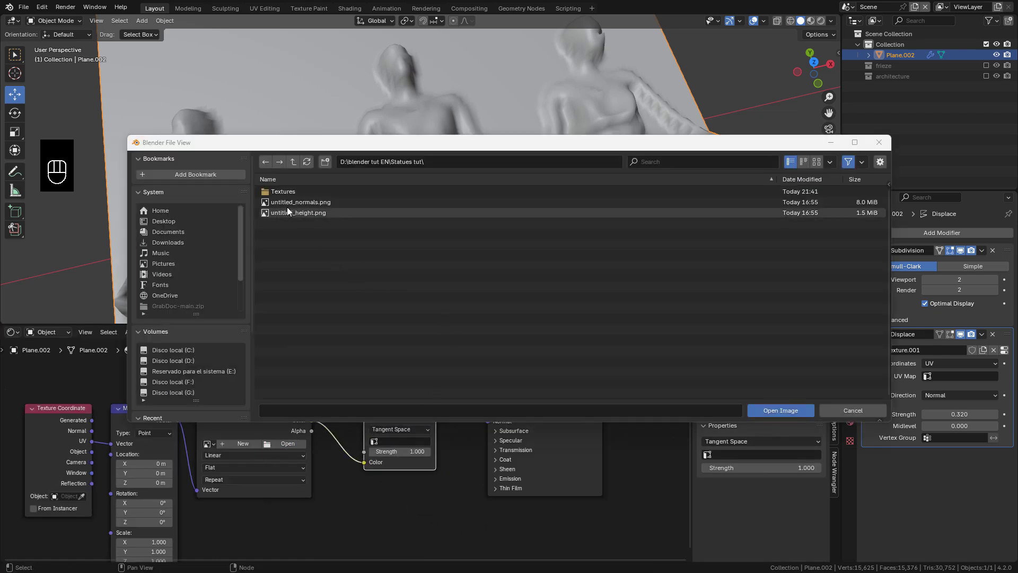
{"action": "double_click", "coordinate": [284, 192]}
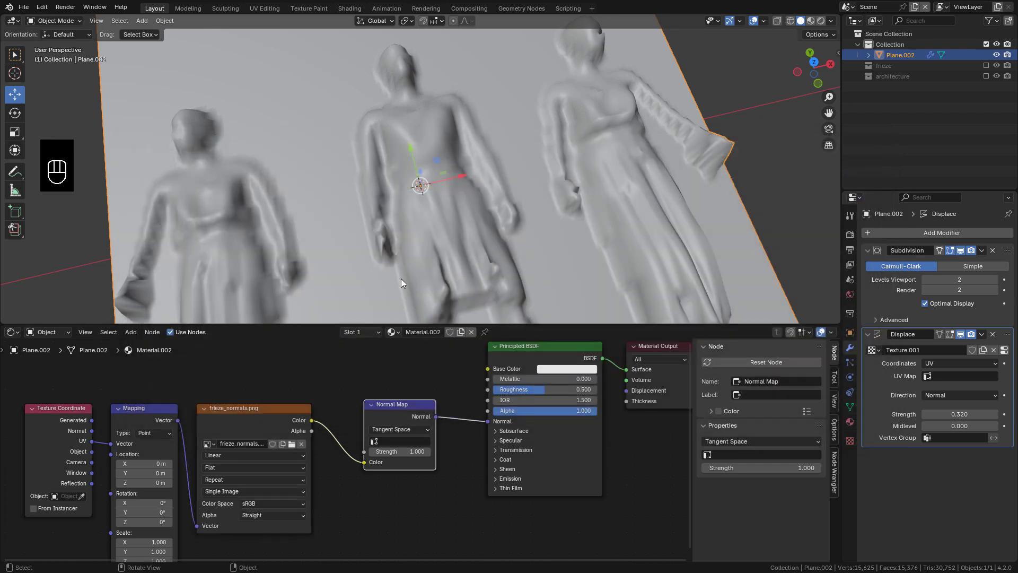
{"action": "left_click", "coordinate": [257, 503]}
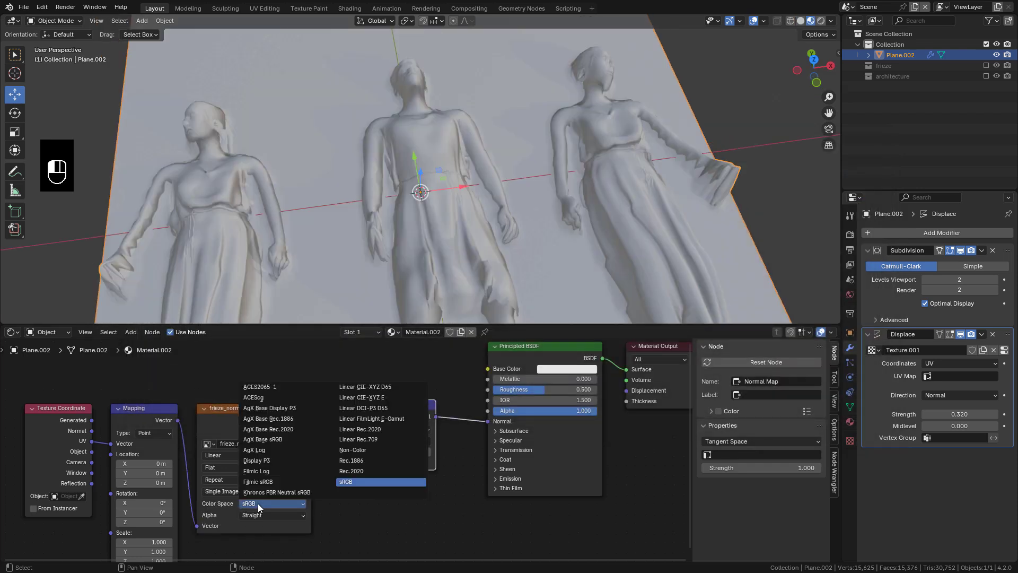
{"action": "left_click", "coordinate": [359, 449]}
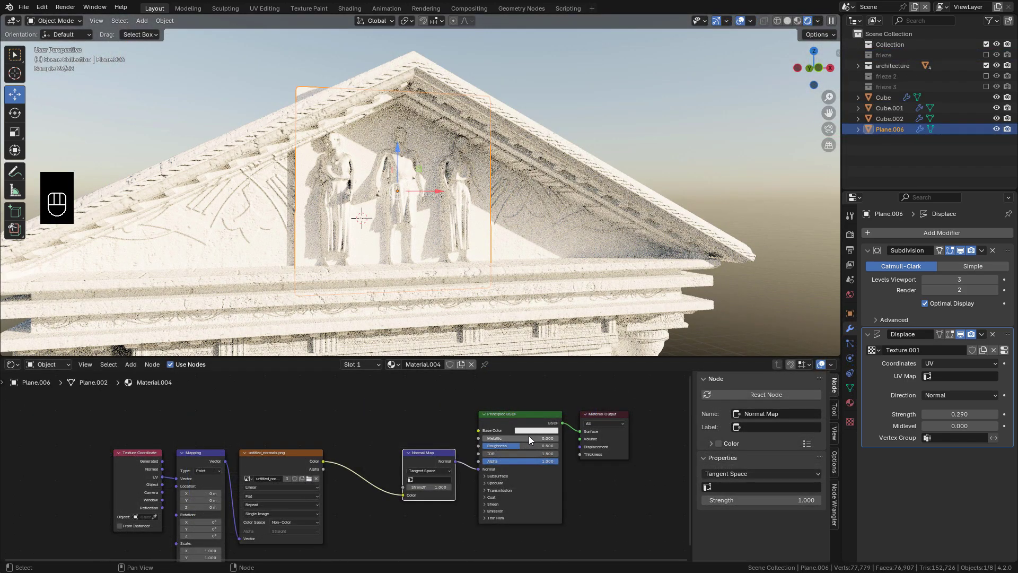
Step: Nudge the base colour hue, view the pediment from the front, and enter Edit Mode
{"action": "left_click_drag", "start_coordinate": [547, 352], "coordinate": [549, 344]}
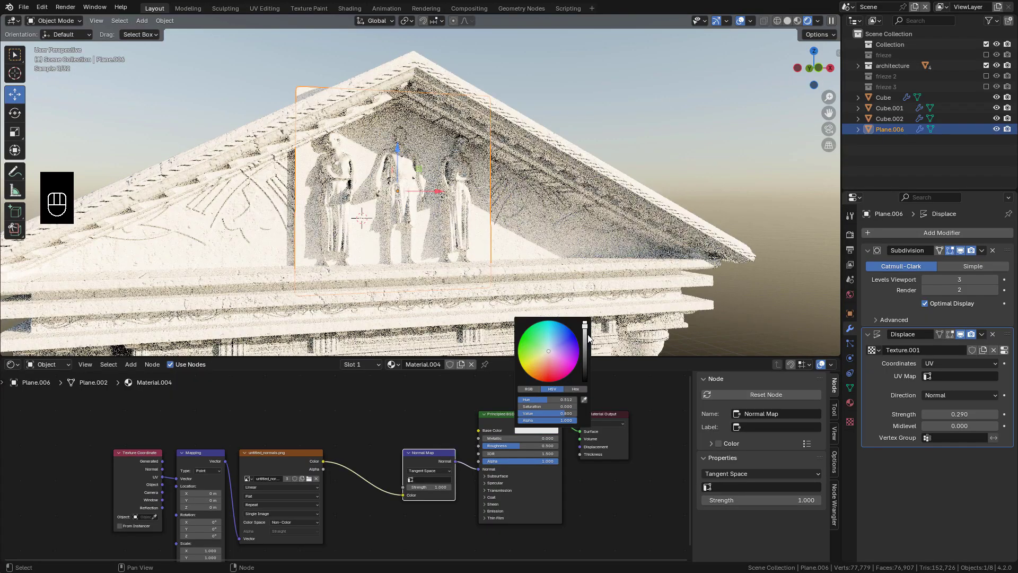
{"action": "middle_click_drag", "start_coordinate": [478, 223], "coordinate": [493, 199]}
{"action": "key", "text": "KP_1"}
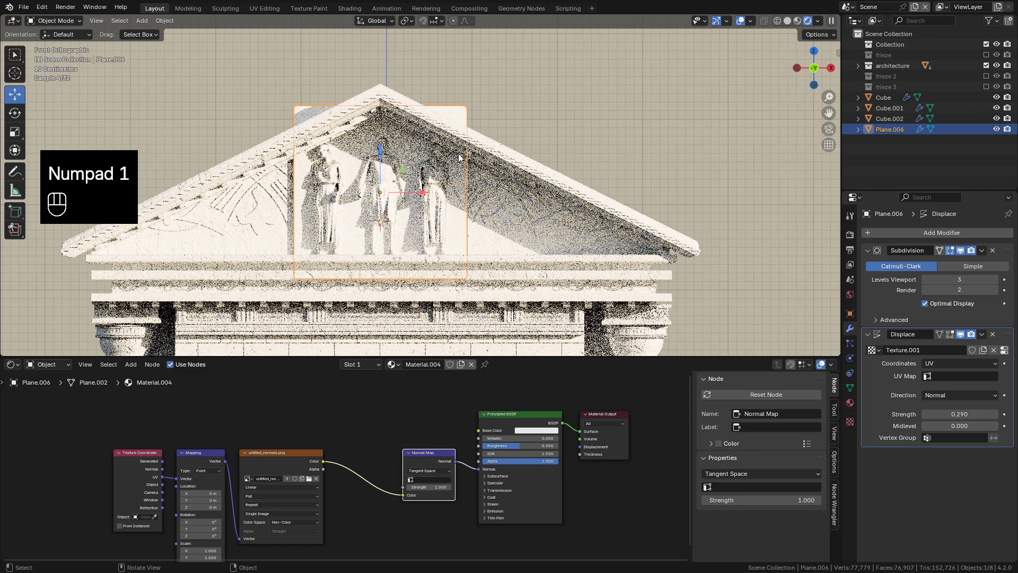
{"action": "key", "text": "Tab"}
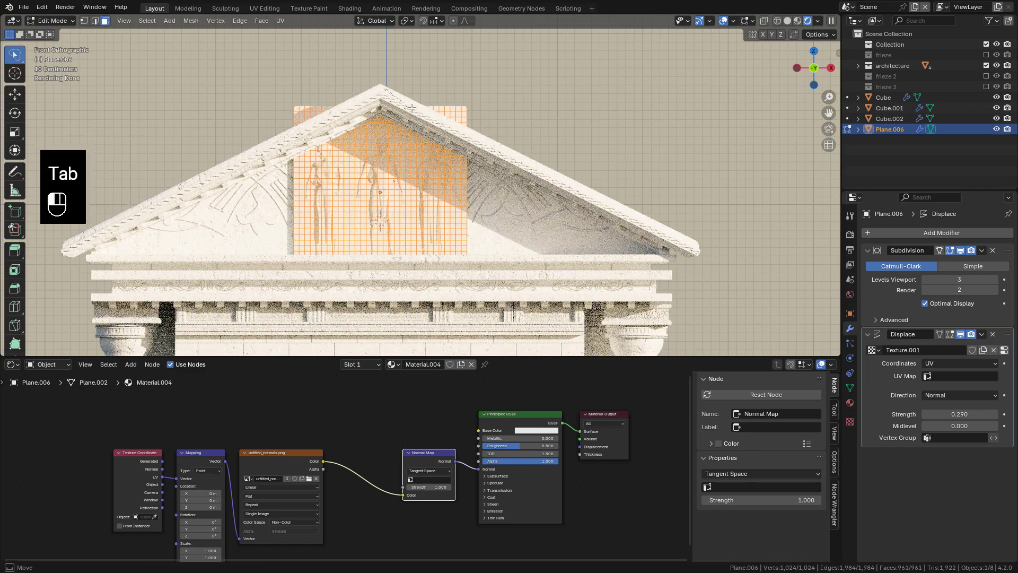
Step: Delete the relief plane's corner faces above the roof line and leave Edit Mode
{"action": "left_click", "coordinate": [447, 108]}
{"action": "left_click_drag", "start_coordinate": [445, 126], "coordinate": [274, 95], "text": "shift"}
{"action": "key", "text": "x"}
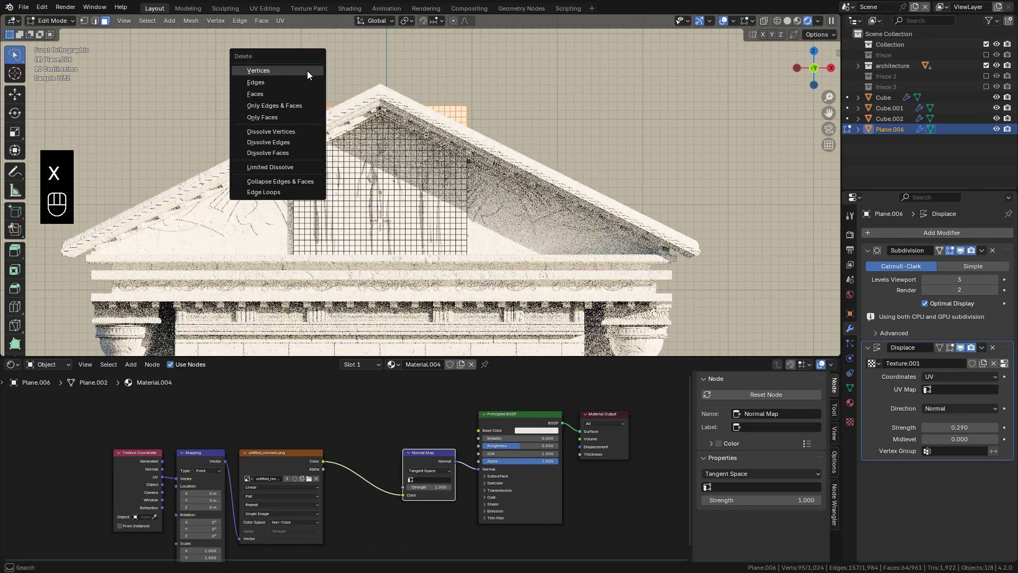
{"action": "left_click", "coordinate": [292, 96]}
{"action": "key", "text": "Tab"}
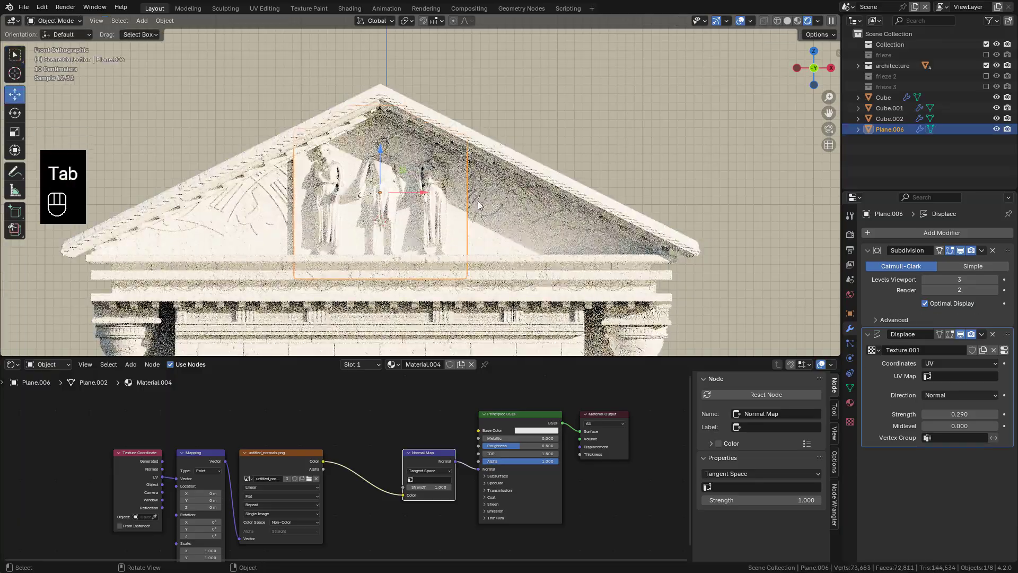
Step: Duplicate the relief plane, then delete the extra copy
{"action": "key", "text": "shift+d"}
{"action": "key", "text": "g"}
{"action": "left_click", "coordinate": [642, 199]}
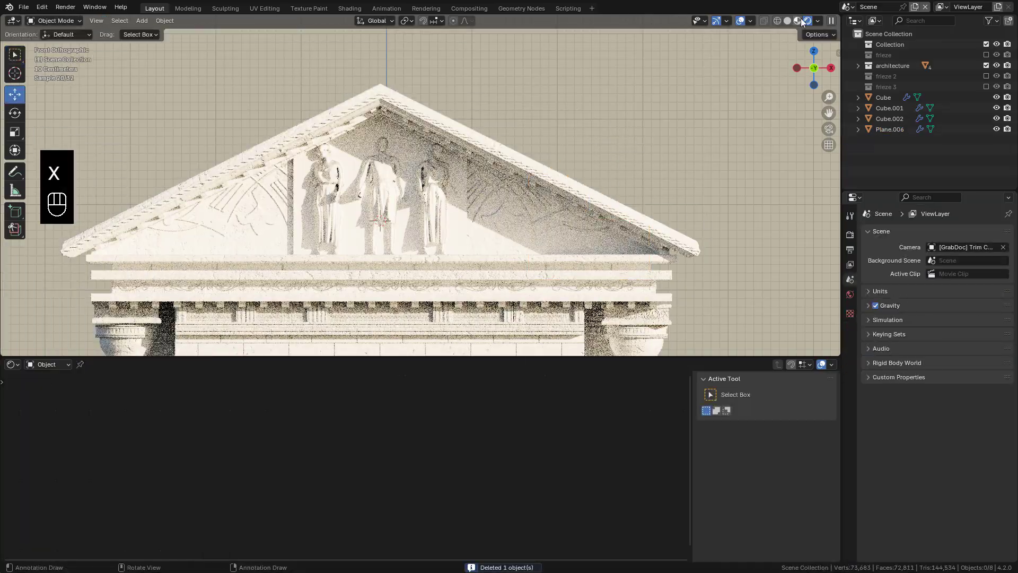